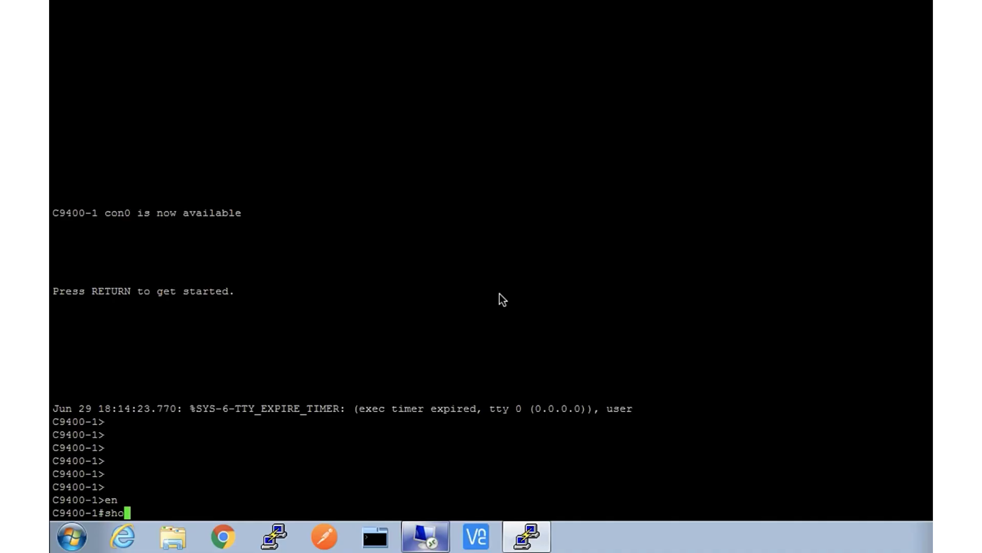
{"action": "type", "text": "w module"}
Run 'show module' and highlight the C9404R chassis and the 48UX and 48H line cards
{"action": "key", "text": "Return"}
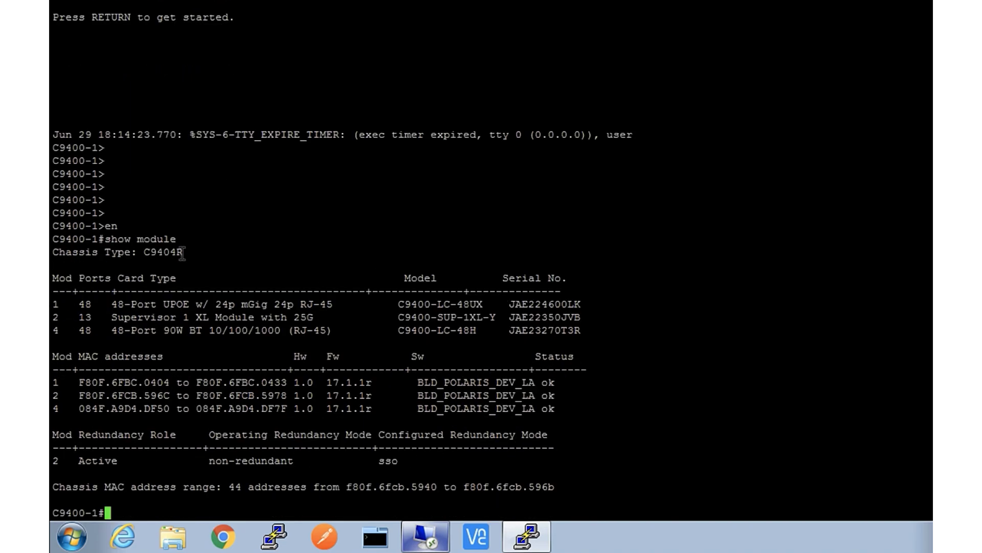
{"action": "mouse_move", "coordinate": [167, 252]}
{"action": "left_mouse_down"}
{"action": "mouse_move", "coordinate": [185, 265]}
{"action": "mouse_move", "coordinate": [54, 251]}
{"action": "left_mouse_up"}
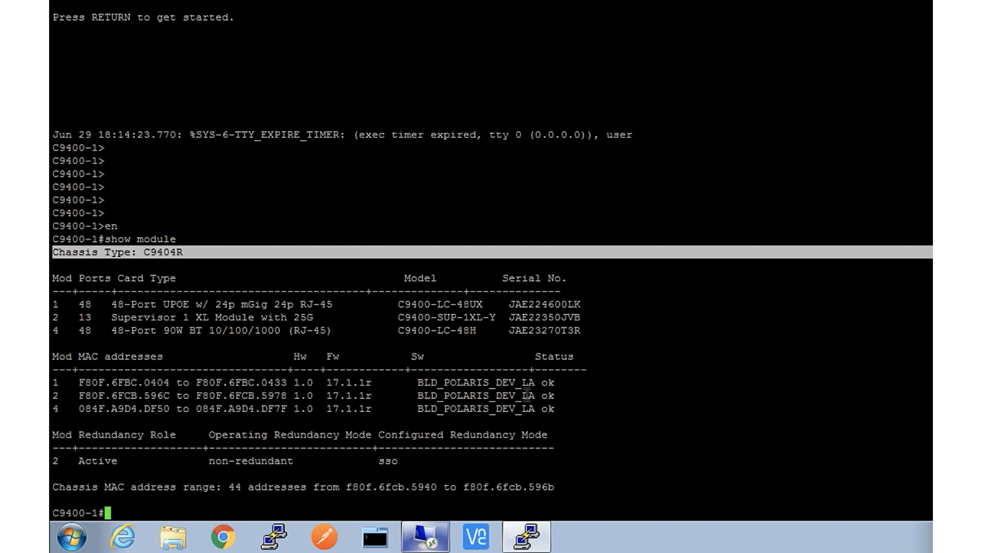
{"action": "left_click_drag", "start_coordinate": [485, 304], "coordinate": [458, 303]}
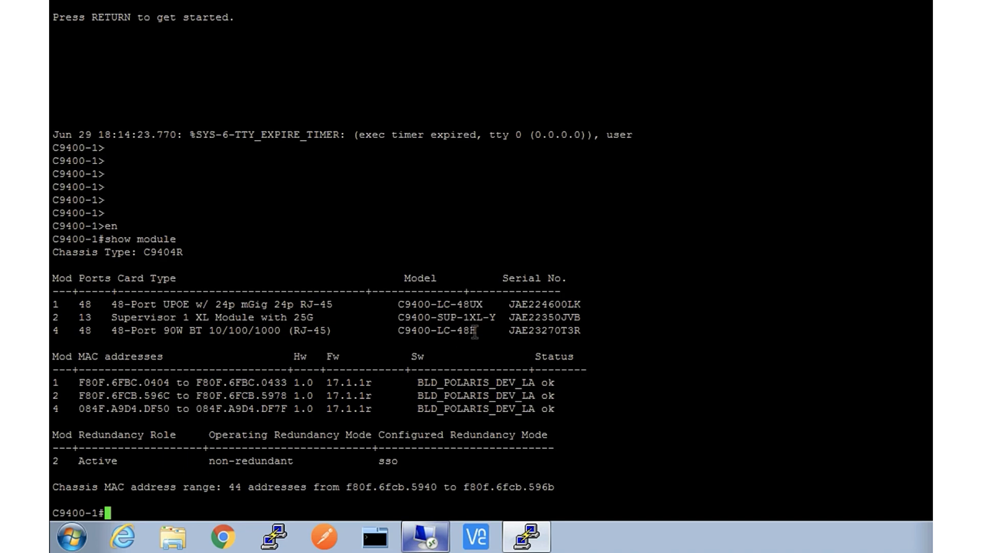
{"action": "left_click_drag", "start_coordinate": [477, 330], "coordinate": [451, 330]}
{"action": "type", "text": "show power inline up"}
{"action": "key", "text": "Tab"}
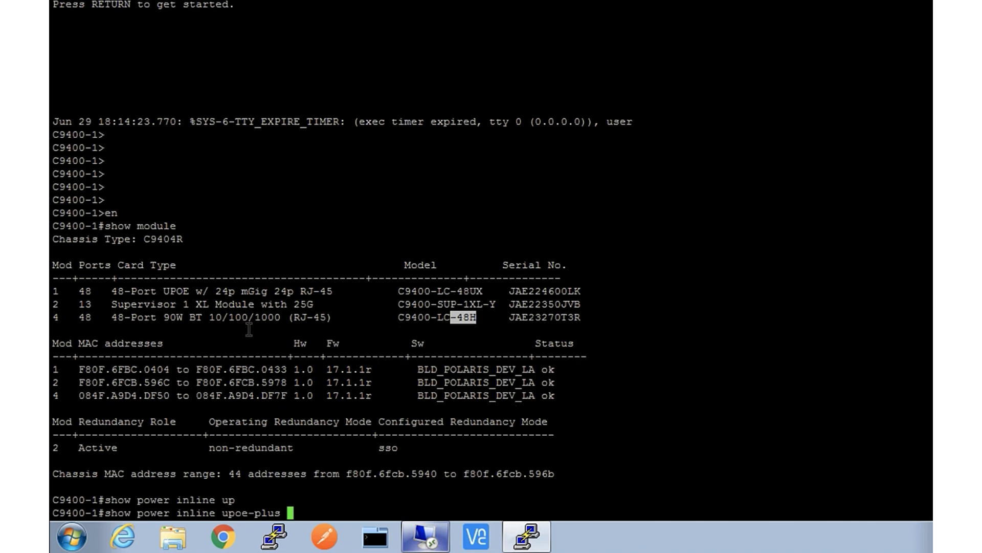
Run 'show power inline upoe-plus' and highlight 4925.0 W available, 407.2 W used, 4517.8 W remaining
{"action": "key", "text": "Return"}
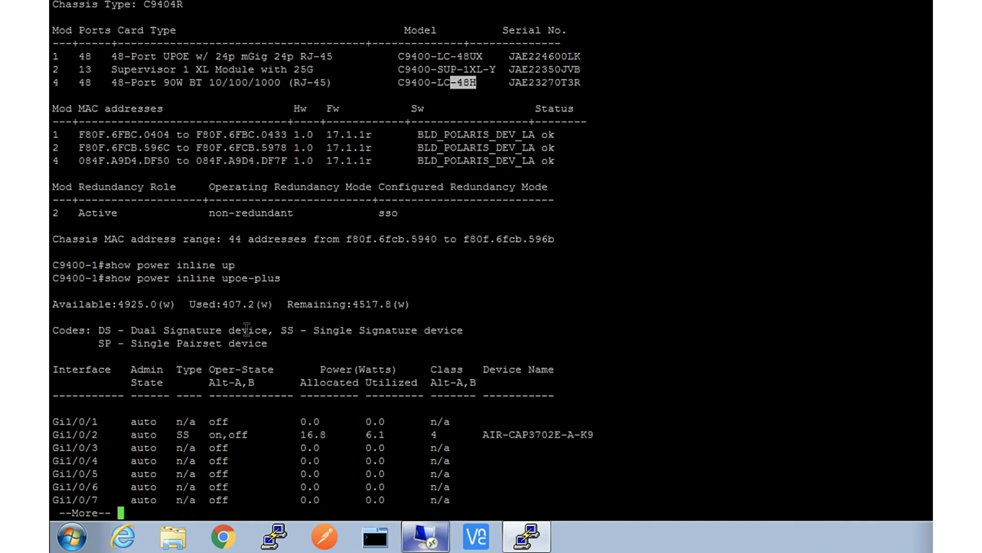
{"action": "left_click", "coordinate": [173, 305]}
{"action": "left_click_drag", "start_coordinate": [174, 305], "coordinate": [60, 304]}
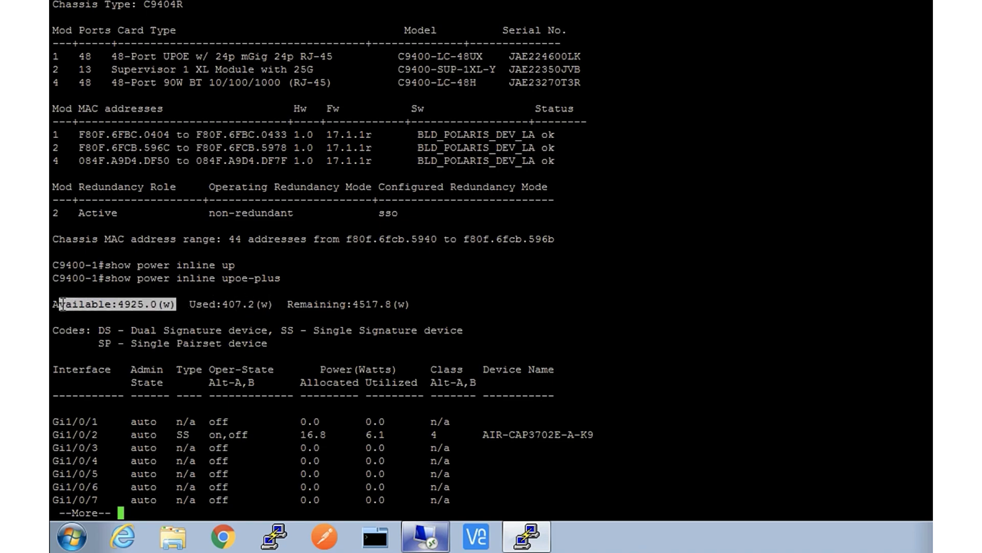
{"action": "left_click_drag", "start_coordinate": [272, 305], "coordinate": [198, 305]}
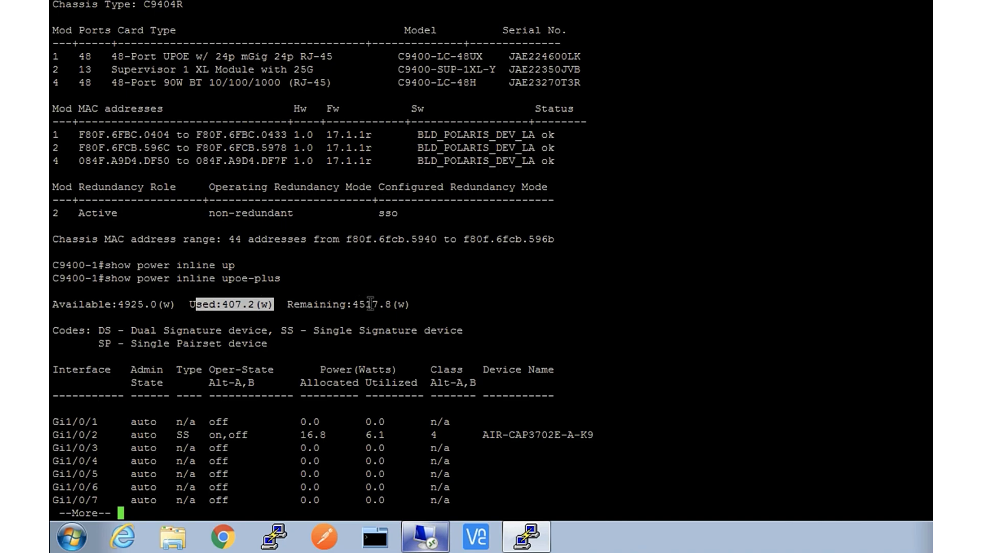
{"action": "left_click_drag", "start_coordinate": [414, 305], "coordinate": [287, 305]}
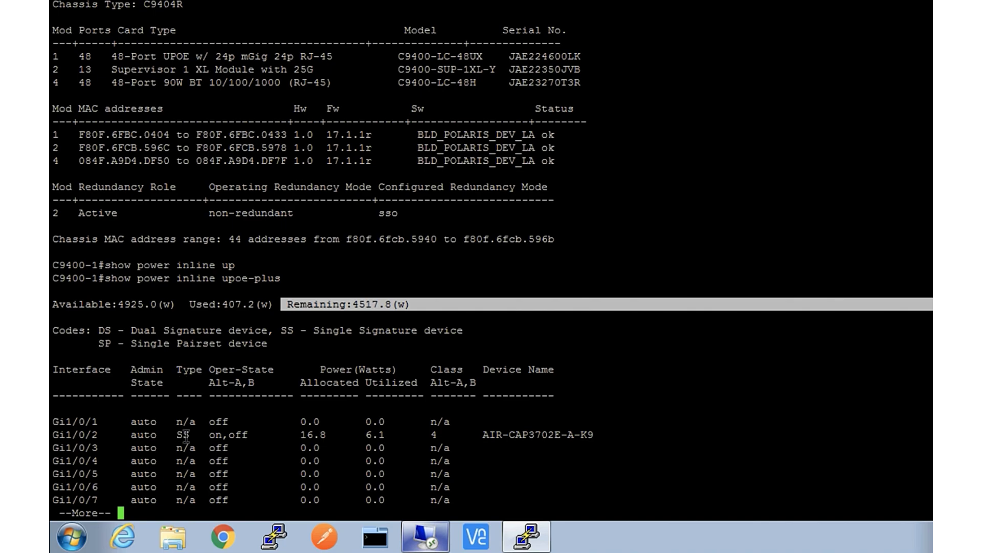
Rerun the upoe-plus report filtered with '| inc on' and highlight Gi4/0/2's auto state and ports Gi4/0/5–8
{"action": "key", "text": "space"}
{"action": "key", "text": "Up"}
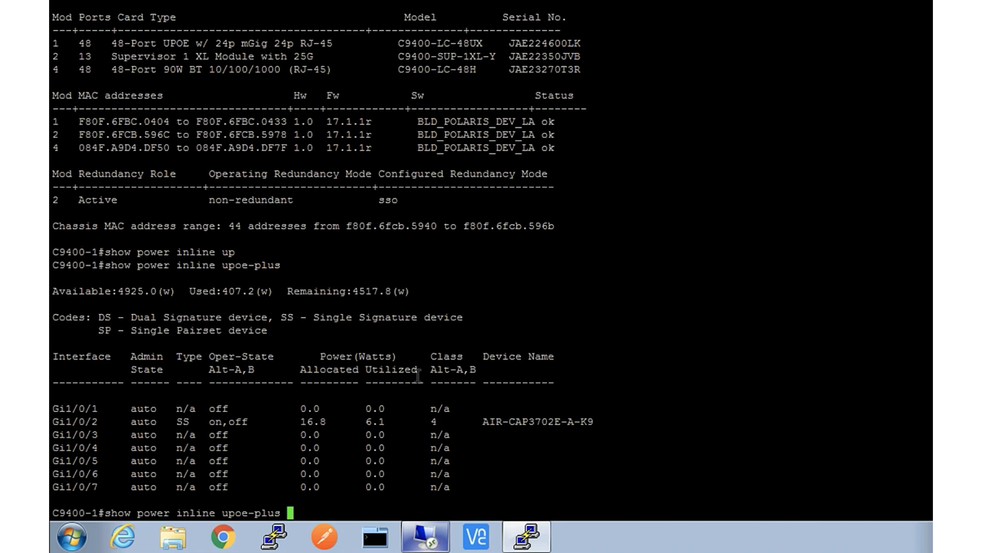
{"action": "type", "text": "| inc "}
{"action": "type", "text": "on"}
{"action": "key", "text": "Return"}
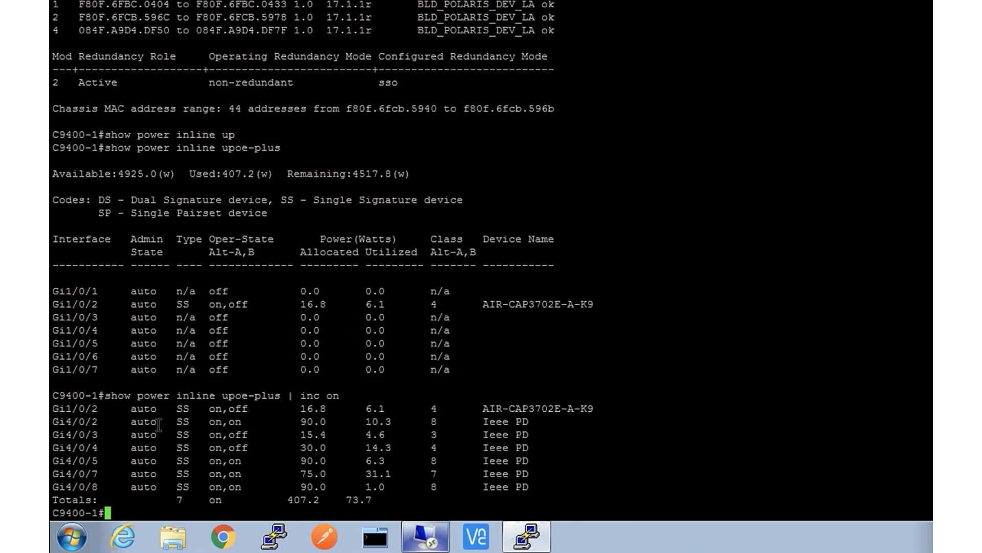
{"action": "left_click_drag", "start_coordinate": [159, 425], "coordinate": [132, 425]}
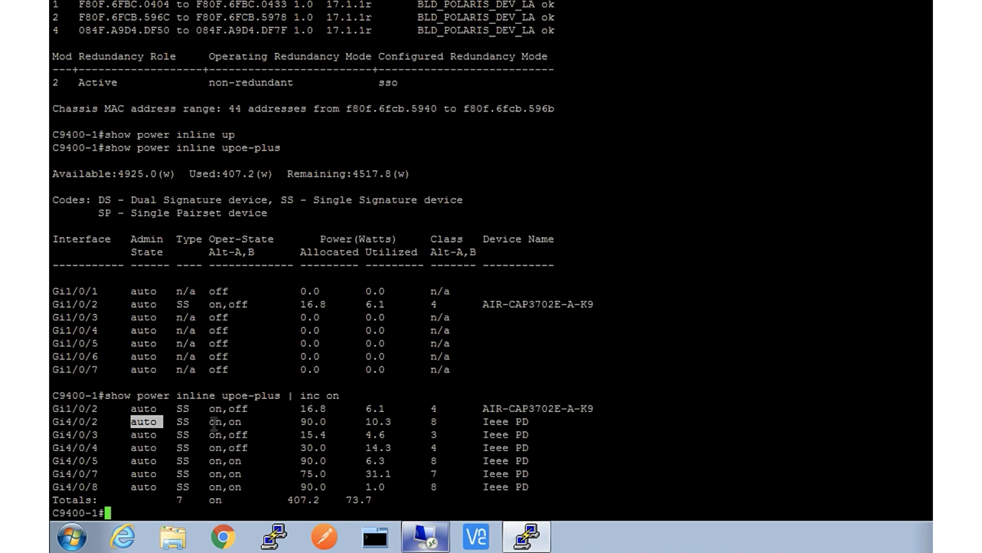
{"action": "left_click_drag", "start_coordinate": [208, 421], "coordinate": [241, 423]}
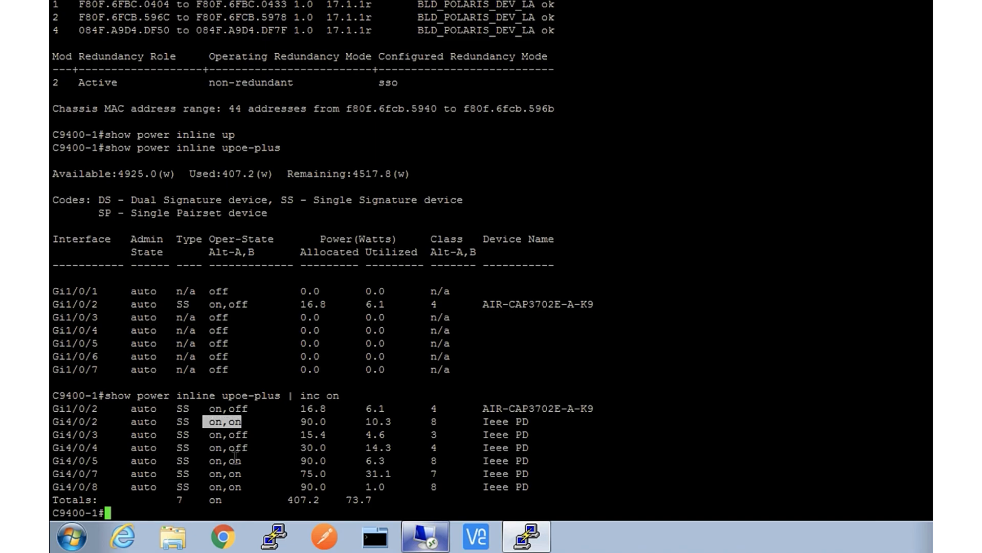
{"action": "left_click_drag", "start_coordinate": [248, 490], "coordinate": [211, 461]}
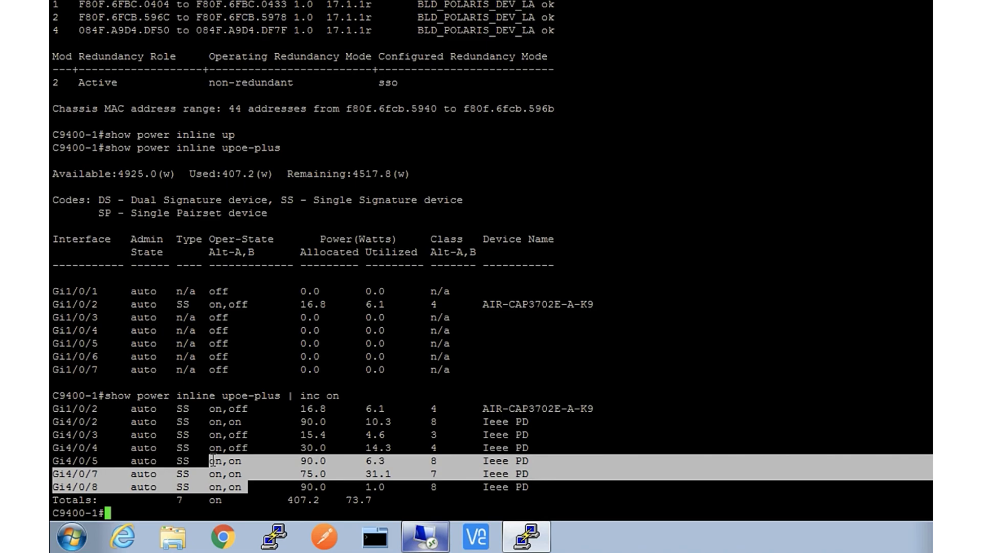
Highlight class 8 and 90.0 W allocated on Gi4/0/2 and 75.0 W allocated on Gi4/0/7
{"action": "left_click", "coordinate": [261, 471]}
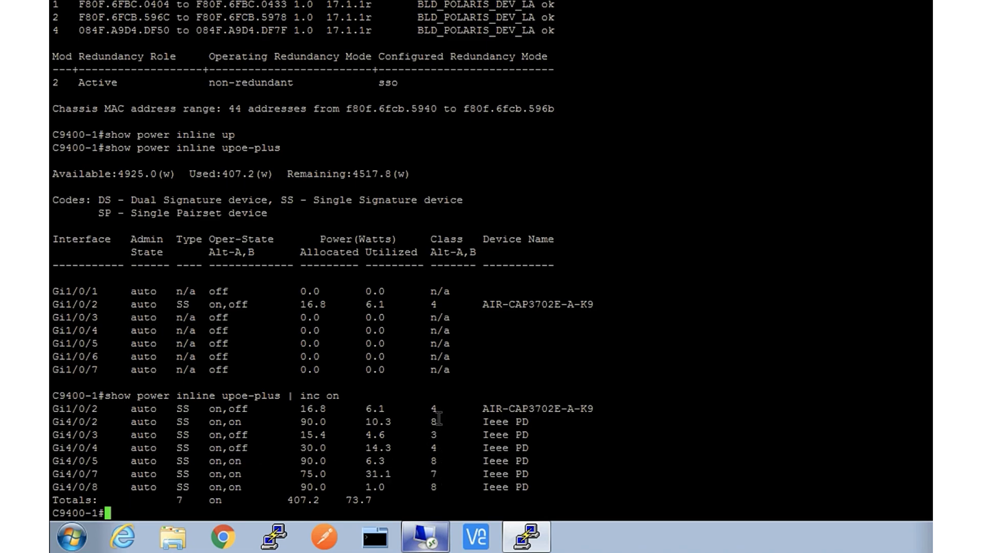
{"action": "double_click", "coordinate": [436, 421]}
{"action": "left_click_drag", "start_coordinate": [327, 422], "coordinate": [303, 422]}
{"action": "left_click", "coordinate": [437, 473]}
{"action": "left_click_drag", "start_coordinate": [329, 473], "coordinate": [302, 474]}
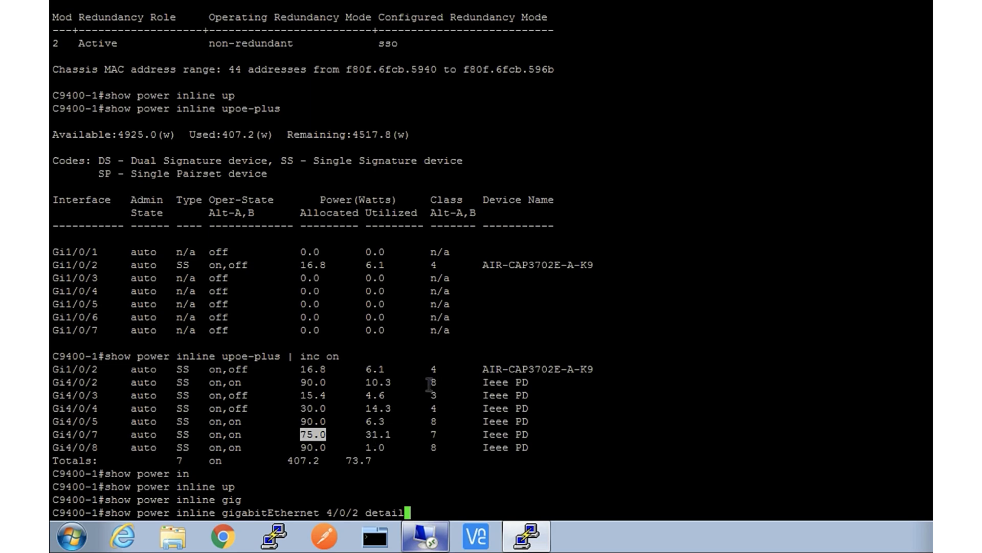
Run the Gi4/0/2 detail report and highlight its on,on operational status and 10.3 W measured at the port
{"action": "left_click_drag", "start_coordinate": [442, 383], "coordinate": [52, 388]}
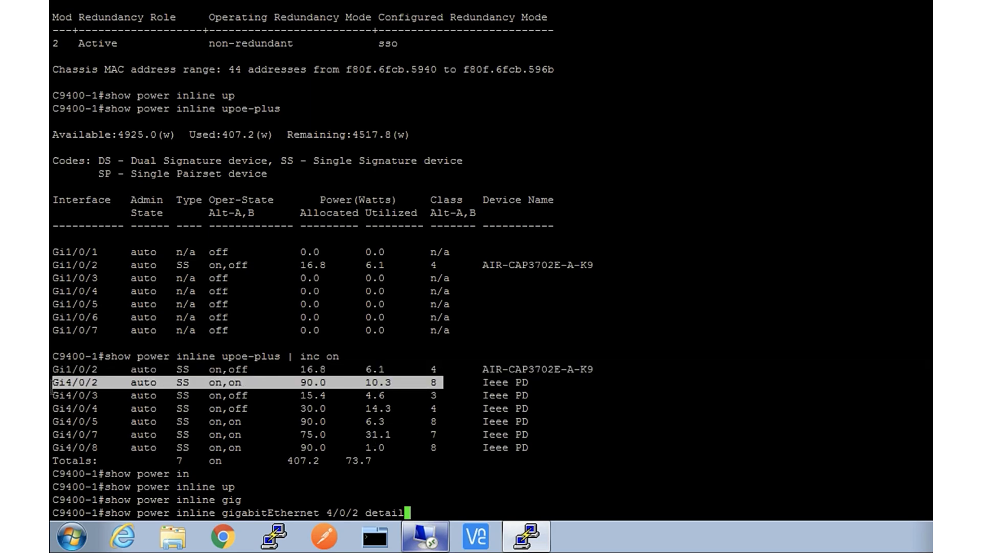
{"action": "key", "text": "Return"}
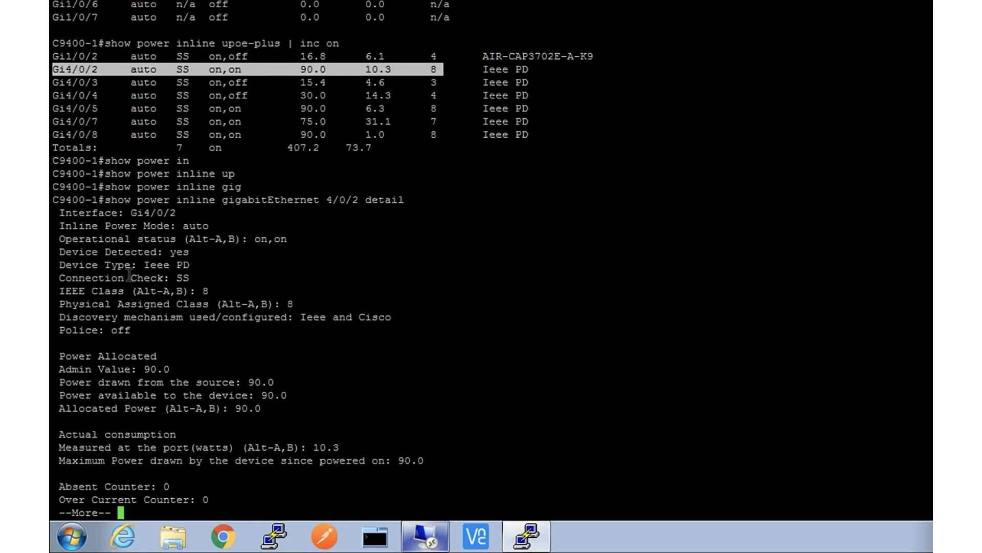
{"action": "key", "text": "space"}
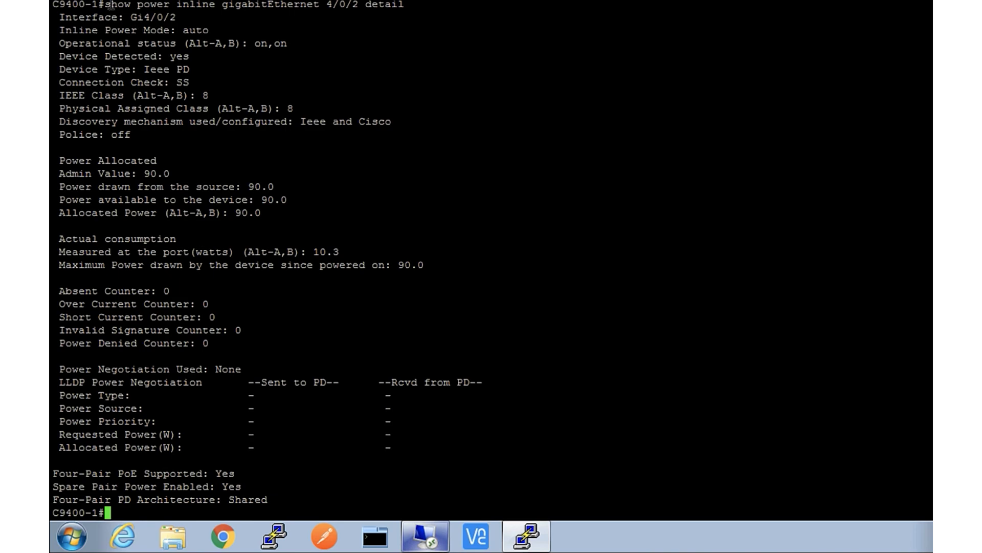
{"action": "left_click_drag", "start_coordinate": [177, 20], "coordinate": [121, 18]}
{"action": "left_click_drag", "start_coordinate": [287, 43], "coordinate": [252, 43]}
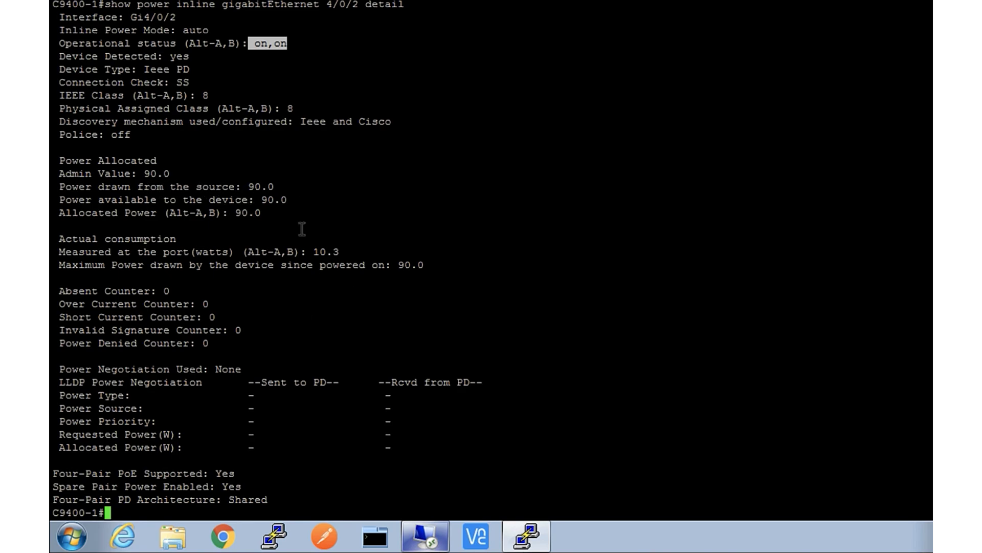
{"action": "left_click_drag", "start_coordinate": [344, 252], "coordinate": [315, 252]}
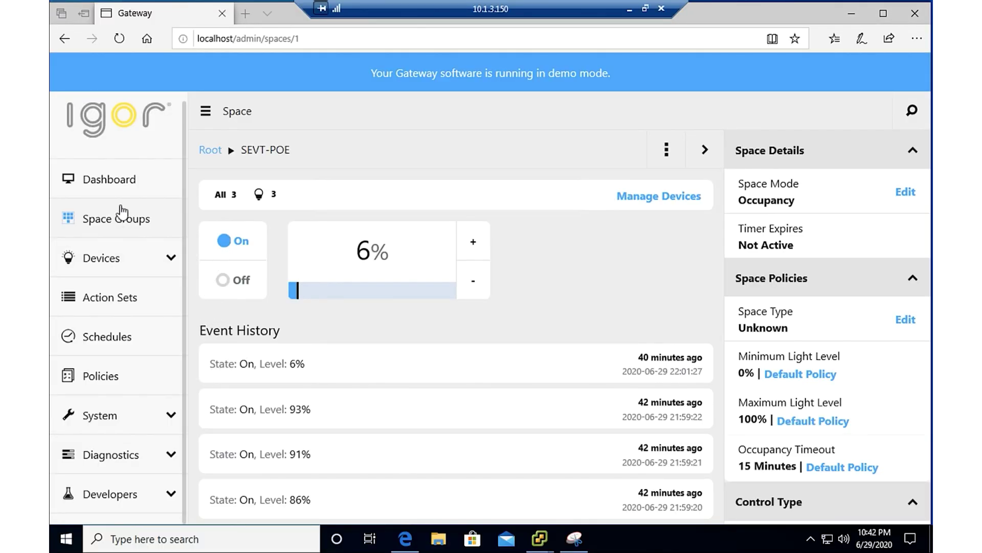
Browse the device summary and list the four lights
{"action": "left_click", "coordinate": [98, 264]}
{"action": "left_click", "coordinate": [90, 294]}
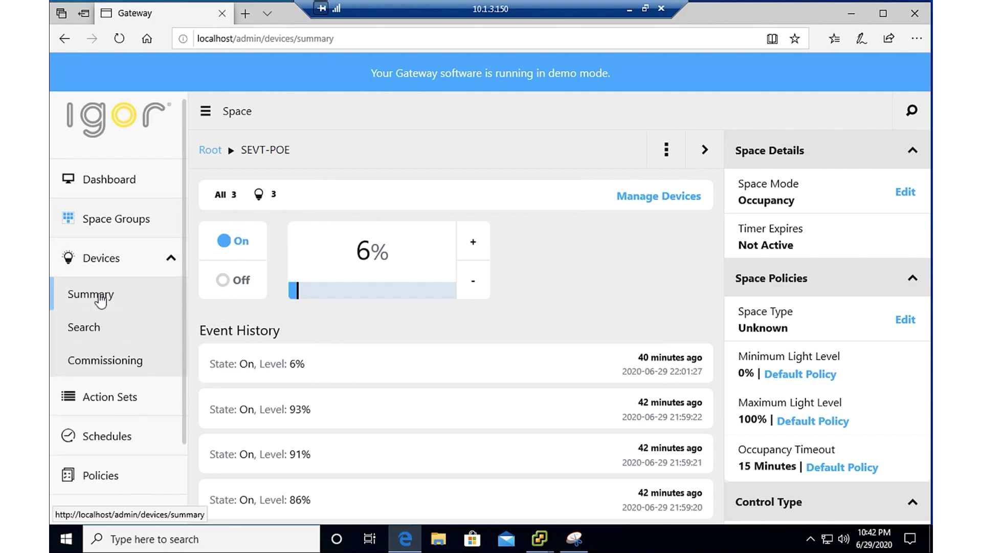
{"action": "left_click", "coordinate": [223, 250]}
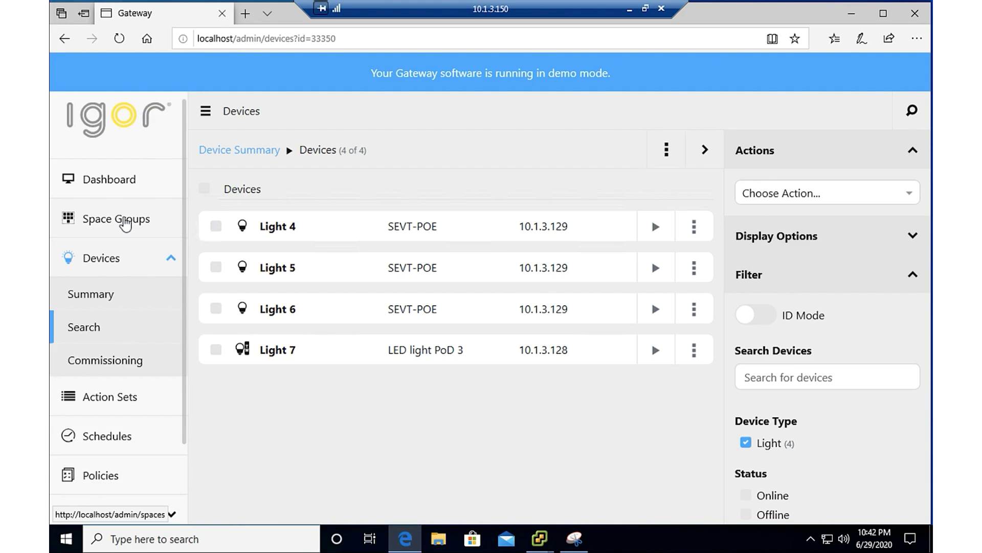
In Space Groups, raise the SEVT-POE space's light level to about 92%
{"action": "left_click", "coordinate": [124, 223]}
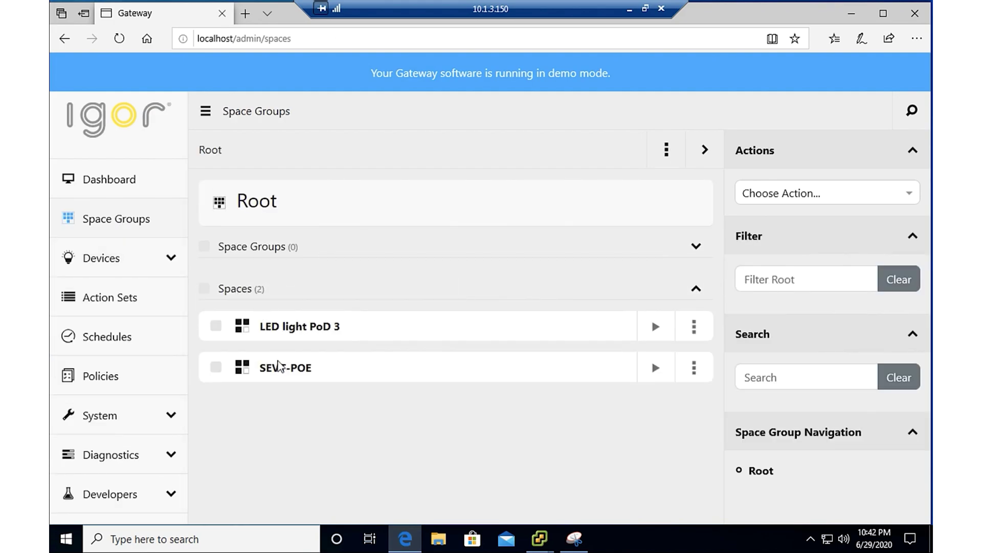
{"action": "left_click", "coordinate": [280, 369]}
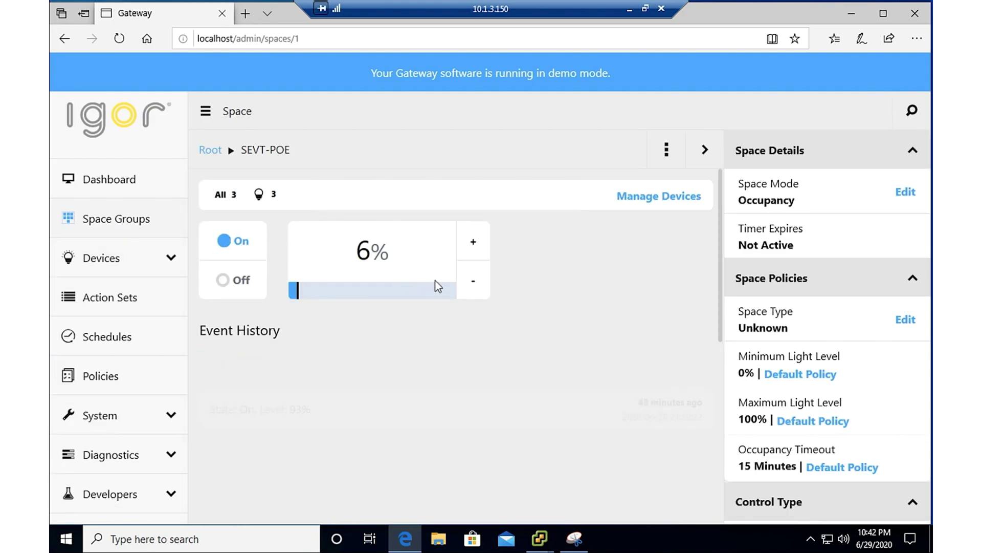
{"action": "left_click", "coordinate": [436, 290]}
{"action": "left_click_drag", "start_coordinate": [435, 290], "coordinate": [443, 291]}
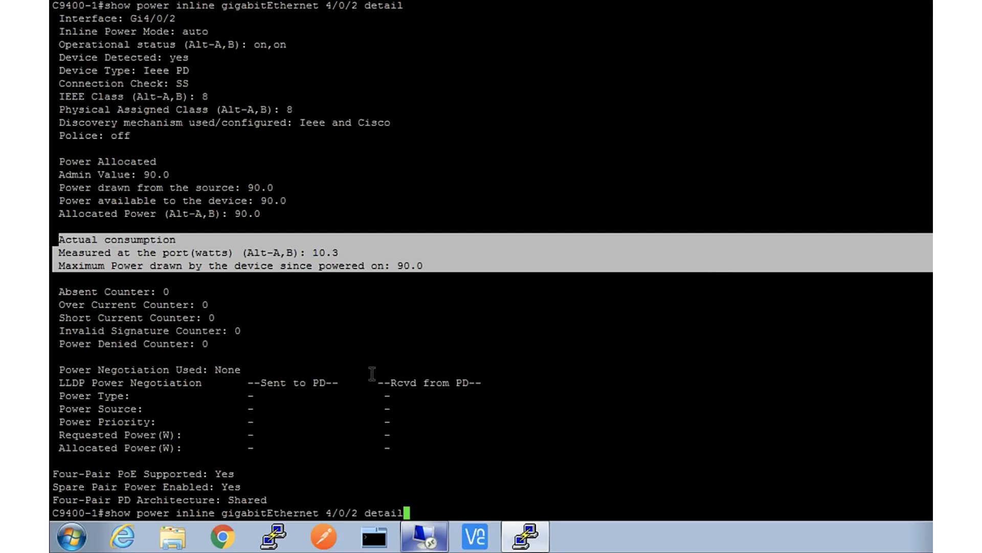
Rerun the Gi4/0/2 power detail and highlight the new 89.2 W measured at the port
{"action": "key", "text": "Return"}
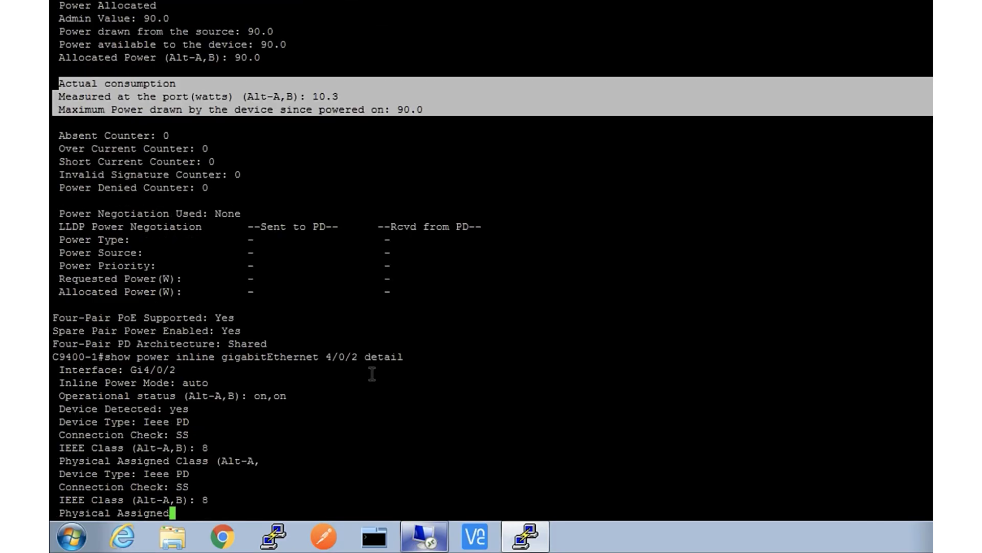
{"action": "key", "text": "space"}
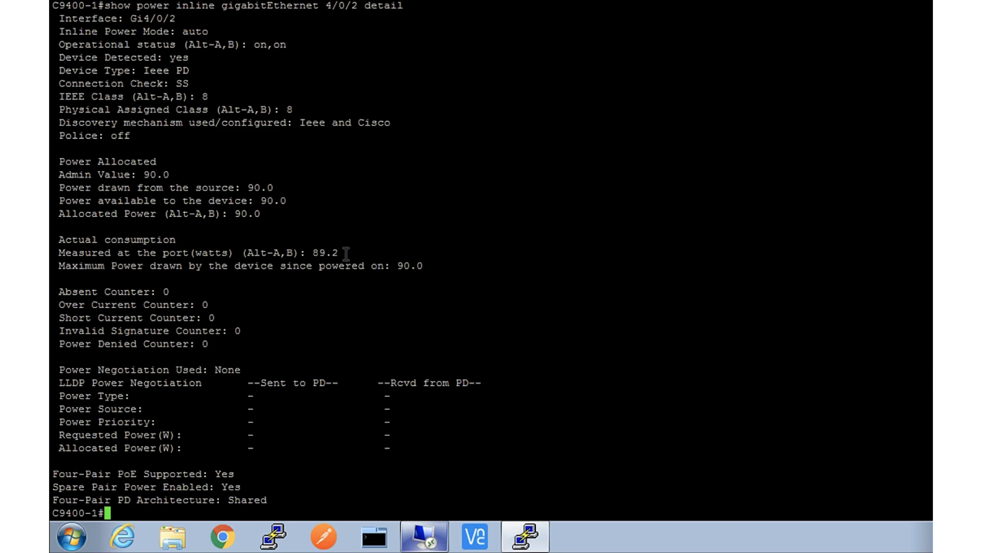
{"action": "left_click_drag", "start_coordinate": [346, 254], "coordinate": [315, 253]}
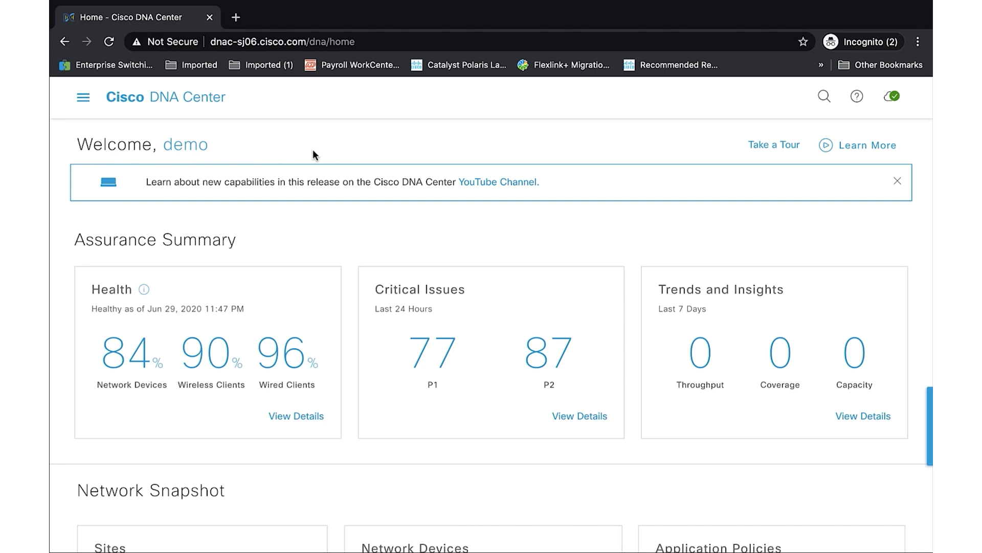
Navigate via the main menu to Assurance > Health dashboard
{"action": "left_click", "coordinate": [83, 97]}
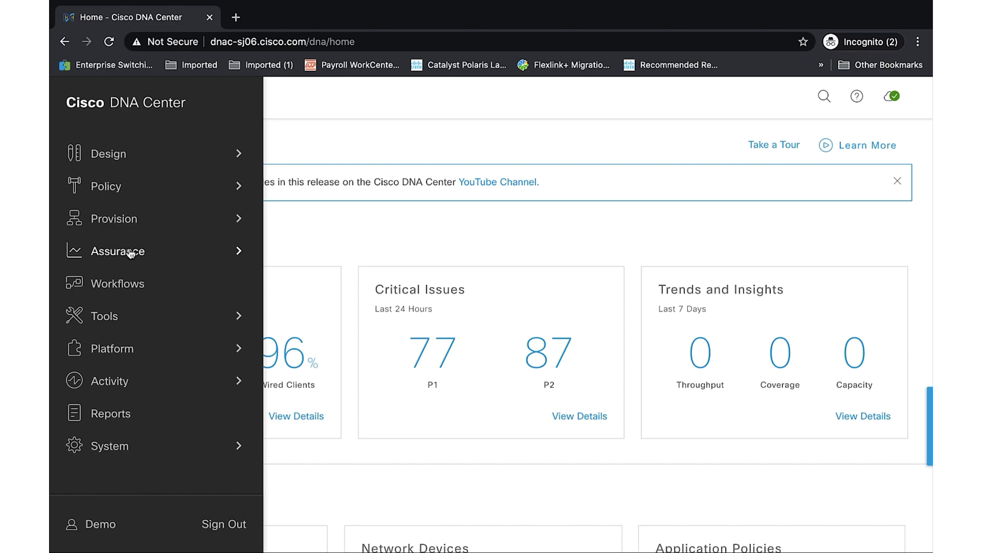
{"action": "left_click", "coordinate": [131, 252]}
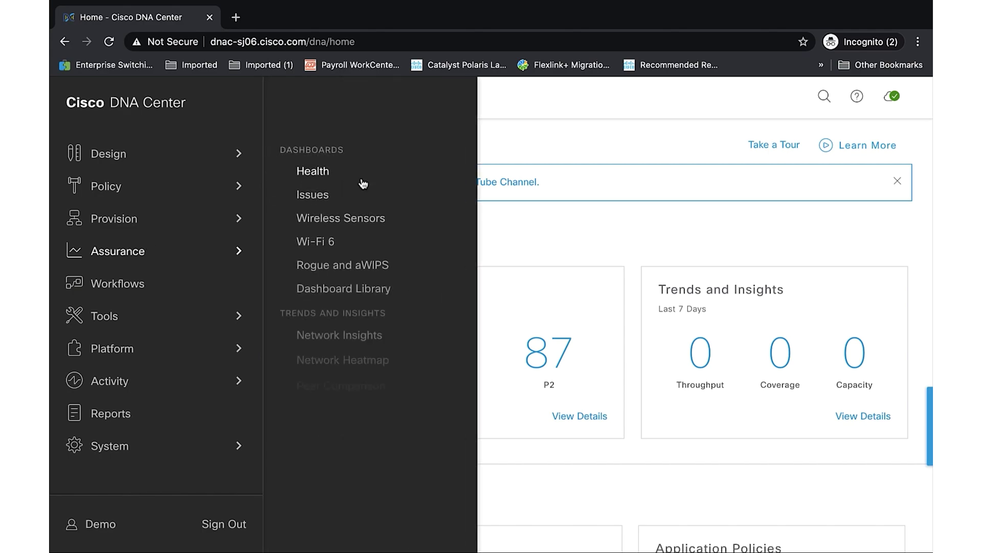
{"action": "left_click", "coordinate": [309, 172]}
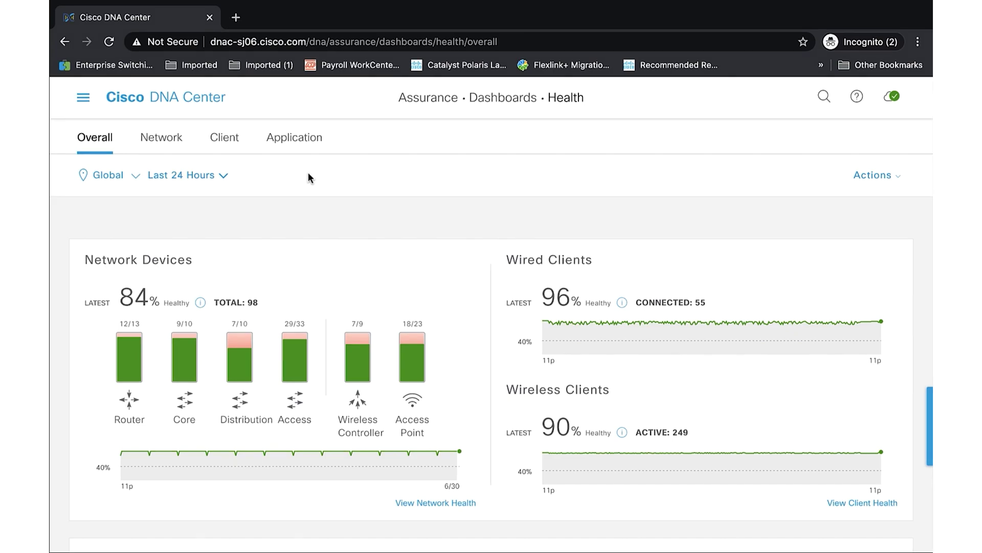
Switch to the Network health tab with its PoE distribution and insights charts
{"action": "left_click", "coordinate": [161, 137]}
{"action": "scroll", "coordinate": [243, 296], "scroll_direction": "down", "scroll_amount": 5}
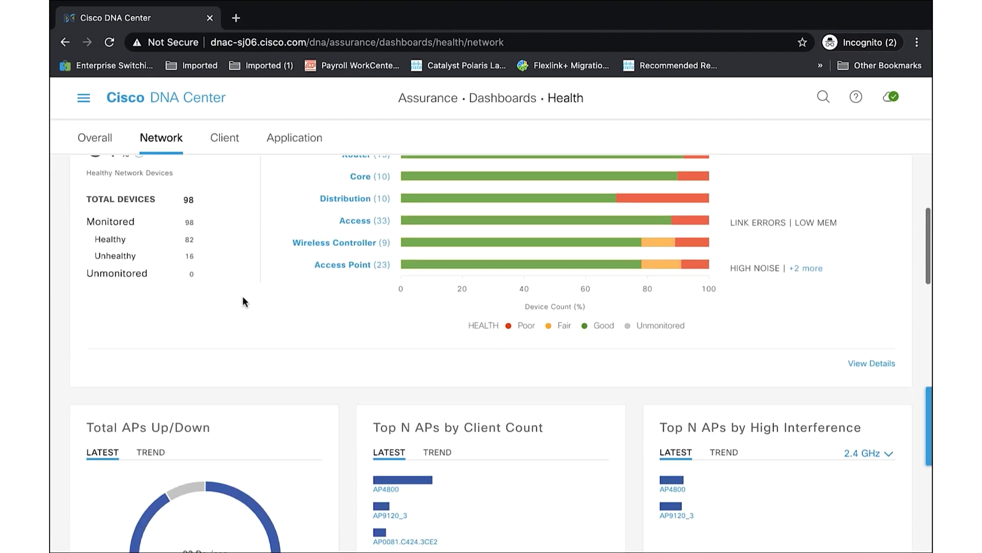
{"action": "scroll", "coordinate": [242, 296], "scroll_direction": "down", "scroll_amount": 5}
{"action": "scroll", "coordinate": [243, 295], "scroll_direction": "down", "scroll_amount": 4}
{"action": "scroll", "coordinate": [243, 295], "scroll_direction": "down", "scroll_amount": 2}
{"action": "scroll", "coordinate": [242, 296], "scroll_direction": "down", "scroll_amount": 5}
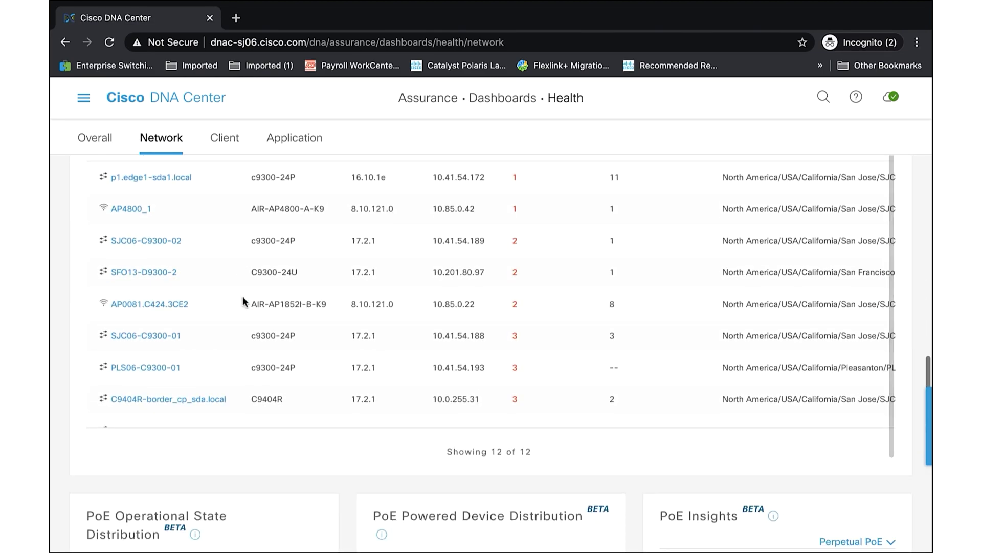
{"action": "scroll", "coordinate": [243, 296], "scroll_direction": "down", "scroll_amount": 4}
{"action": "scroll", "coordinate": [243, 296], "scroll_direction": "down", "scroll_amount": 2}
{"action": "scroll", "coordinate": [243, 295], "scroll_direction": "down", "scroll_amount": 2}
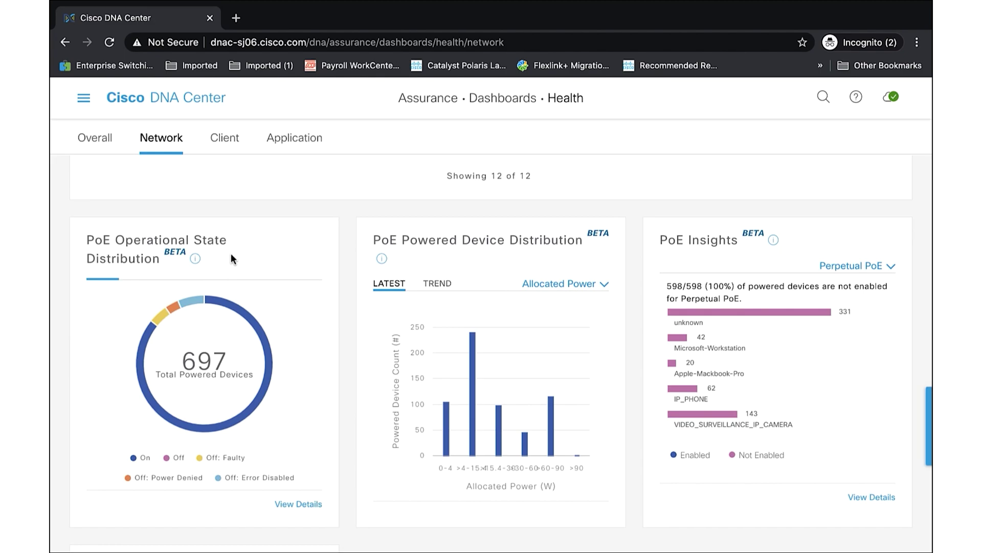
{"action": "scroll", "coordinate": [231, 253], "scroll_direction": "down", "scroll_amount": 1}
{"action": "scroll", "coordinate": [231, 252], "scroll_direction": "down", "scroll_amount": 1}
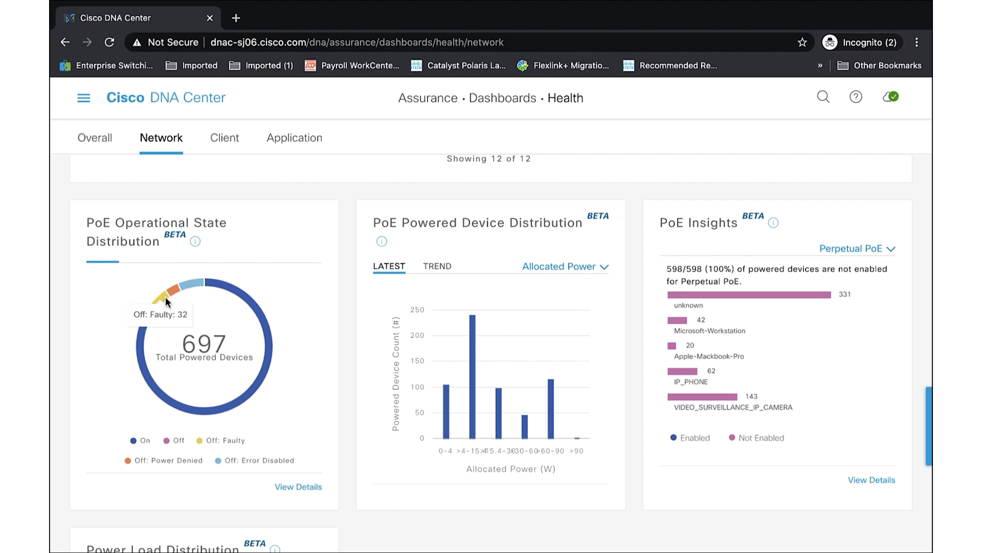
{"action": "mouse_move", "coordinate": [173, 307]}
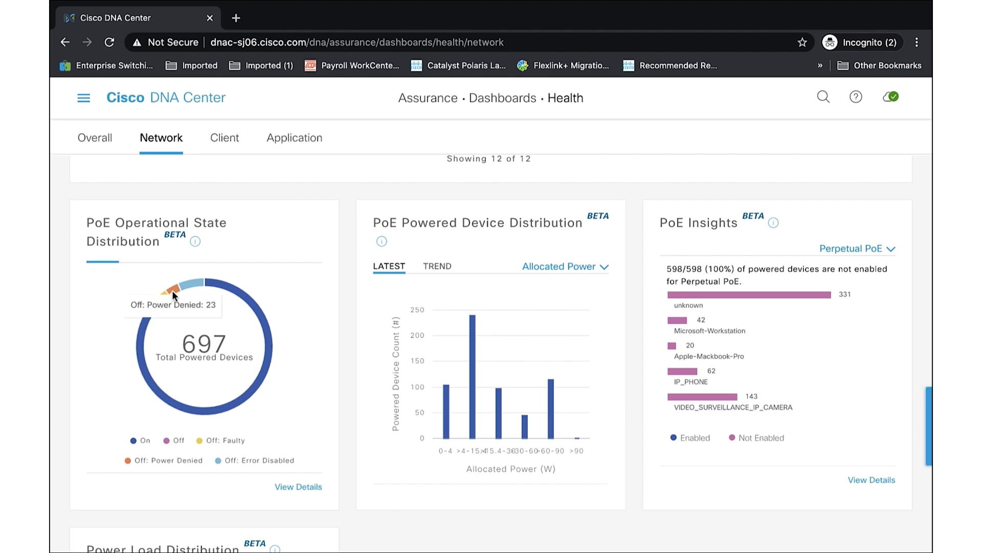
{"action": "scroll", "coordinate": [172, 291], "scroll_direction": "down", "scroll_amount": 1}
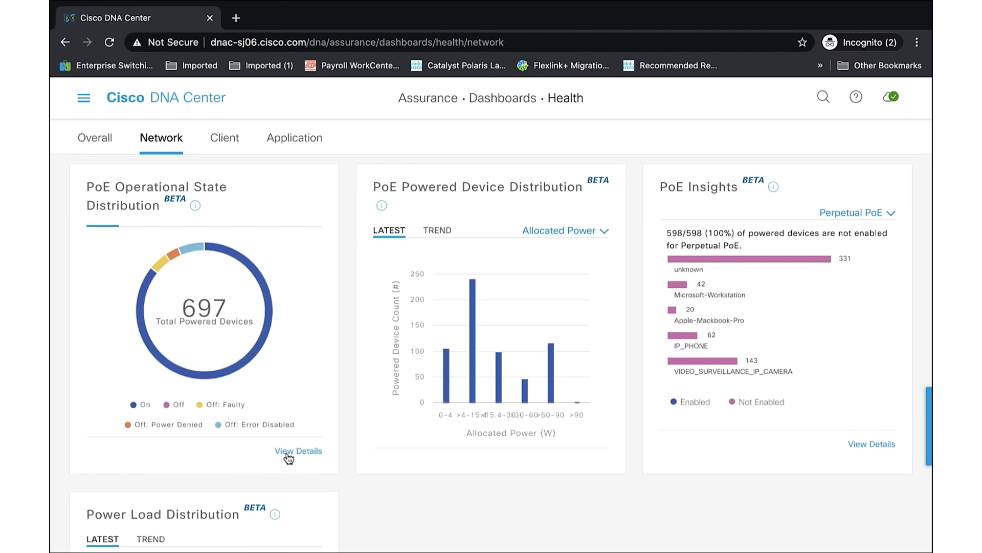
In PoE Operational State details, filter by On, Off: Faulty and Off: Error Disabled devices, then close
{"action": "left_click", "coordinate": [286, 452]}
{"action": "mouse_move", "coordinate": [607, 338]}
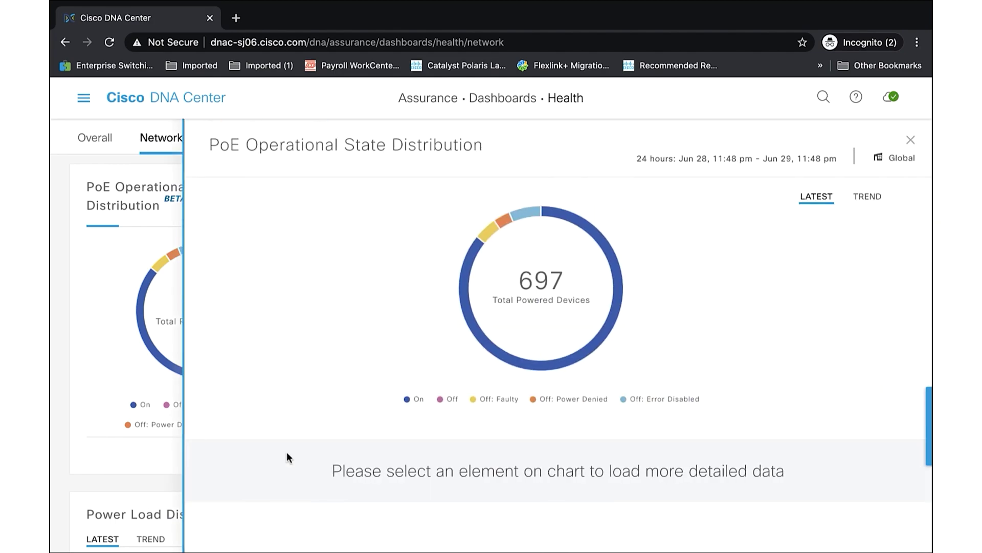
{"action": "left_click", "coordinate": [481, 338]}
{"action": "scroll", "coordinate": [482, 338], "scroll_direction": "down", "scroll_amount": 3}
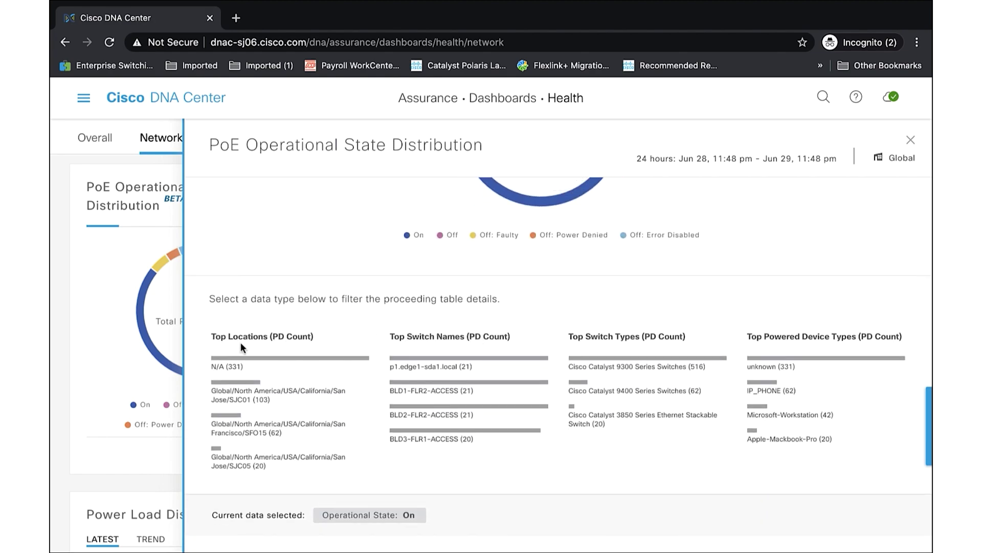
{"action": "scroll", "coordinate": [330, 344], "scroll_direction": "down", "scroll_amount": 2}
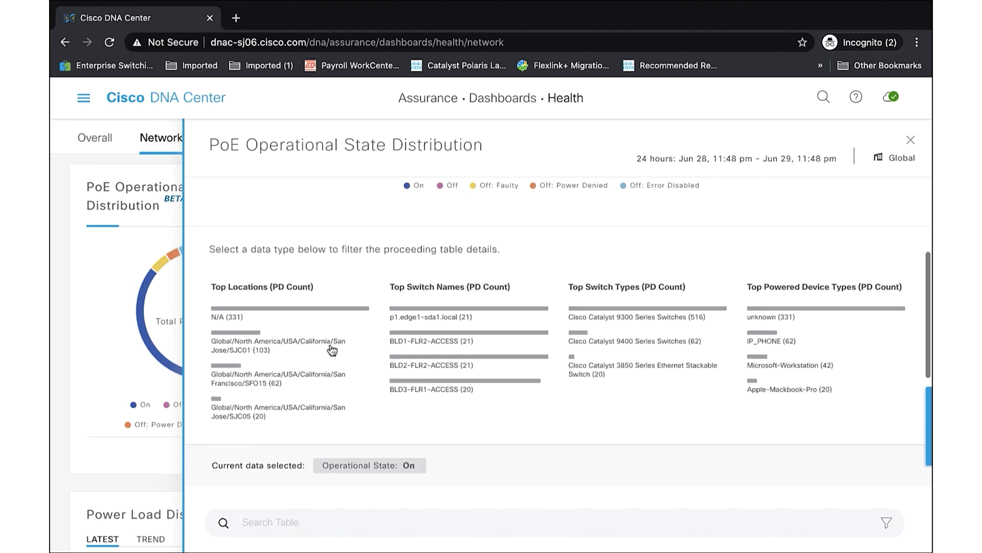
{"action": "scroll", "coordinate": [332, 348], "scroll_direction": "down", "scroll_amount": 1}
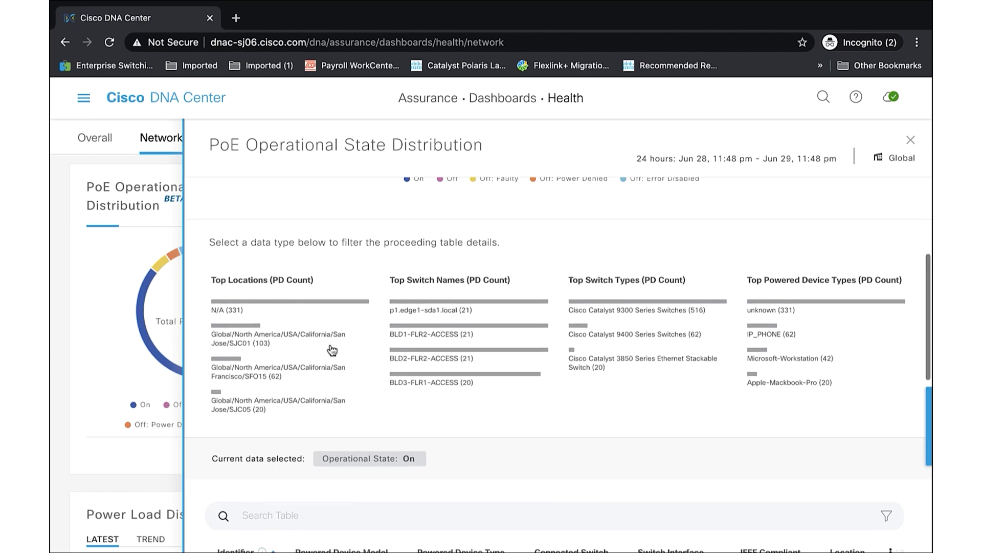
{"action": "scroll", "coordinate": [331, 348], "scroll_direction": "down", "scroll_amount": 5}
{"action": "scroll", "coordinate": [331, 350], "scroll_direction": "down", "scroll_amount": 2}
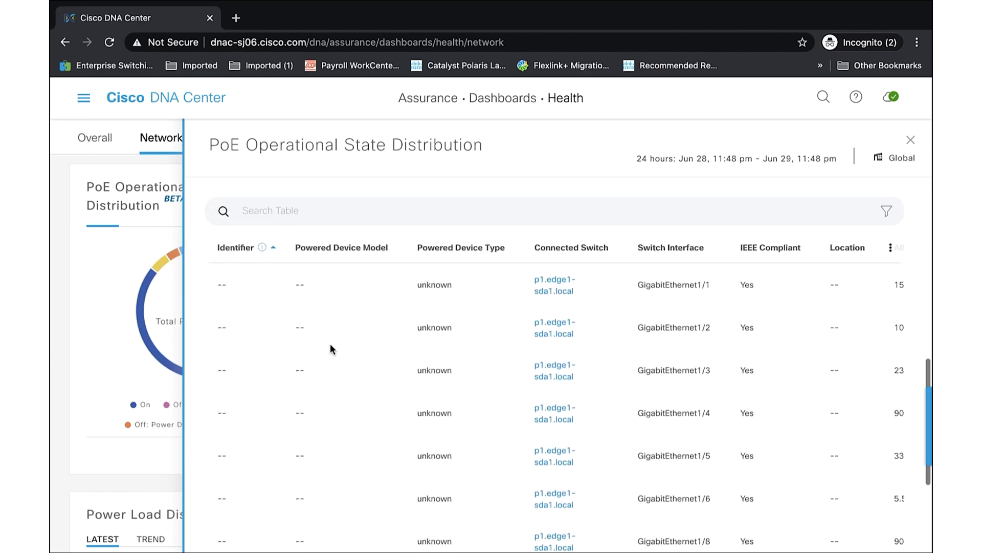
{"action": "scroll", "coordinate": [331, 350], "scroll_direction": "down", "scroll_amount": 3}
{"action": "scroll", "coordinate": [332, 349], "scroll_direction": "up", "scroll_amount": 10}
{"action": "scroll", "coordinate": [330, 344], "scroll_direction": "up", "scroll_amount": 3}
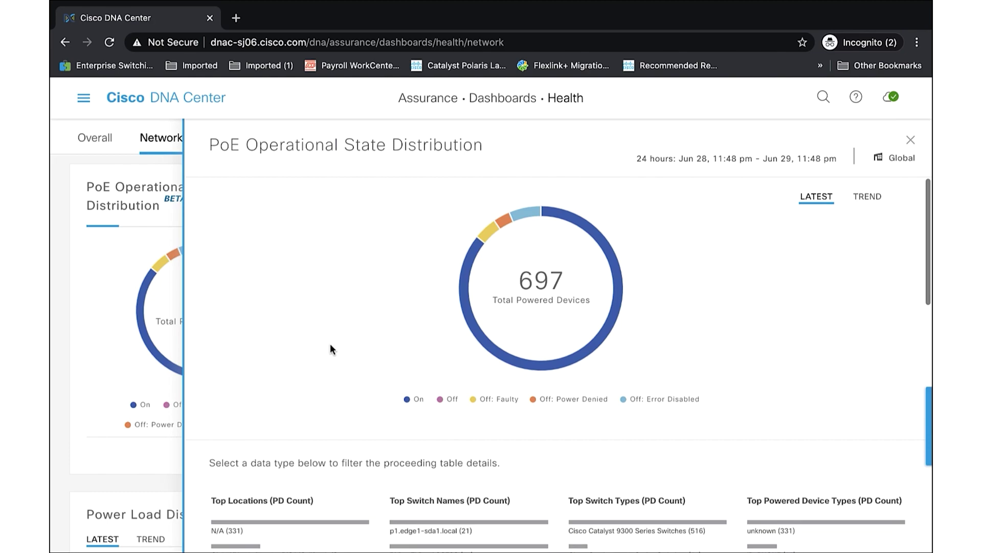
{"action": "left_click", "coordinate": [489, 230]}
{"action": "scroll", "coordinate": [392, 385], "scroll_direction": "down", "scroll_amount": 8}
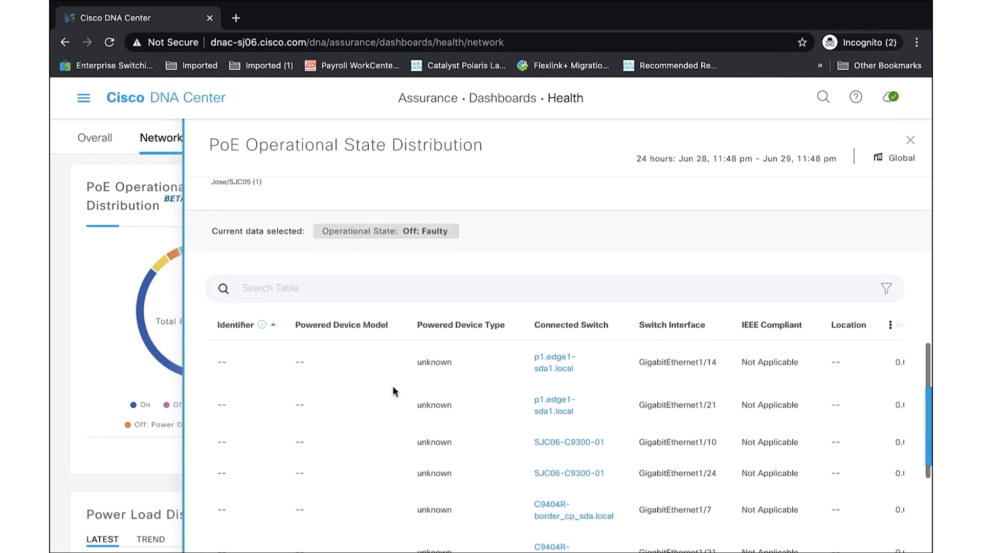
{"action": "scroll", "coordinate": [392, 386], "scroll_direction": "up", "scroll_amount": 3}
{"action": "scroll", "coordinate": [393, 385], "scroll_direction": "up", "scroll_amount": 5}
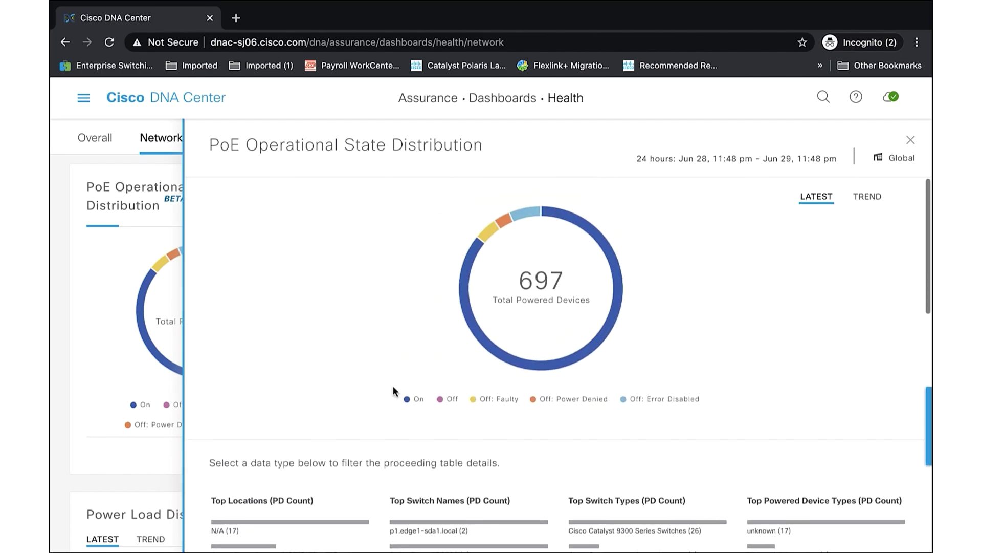
{"action": "left_click", "coordinate": [526, 214]}
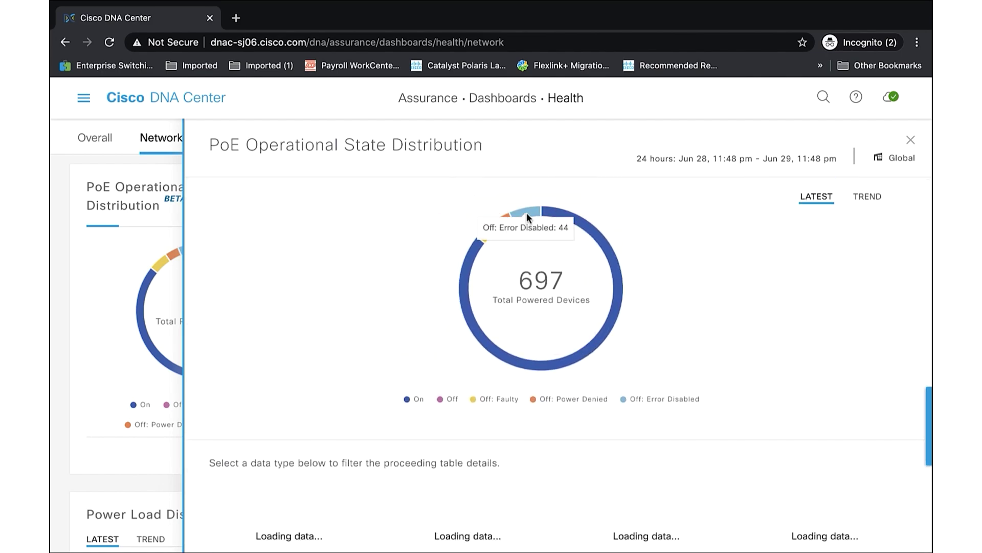
{"action": "scroll", "coordinate": [448, 492], "scroll_direction": "down", "scroll_amount": 5}
{"action": "scroll", "coordinate": [448, 493], "scroll_direction": "down", "scroll_amount": 5}
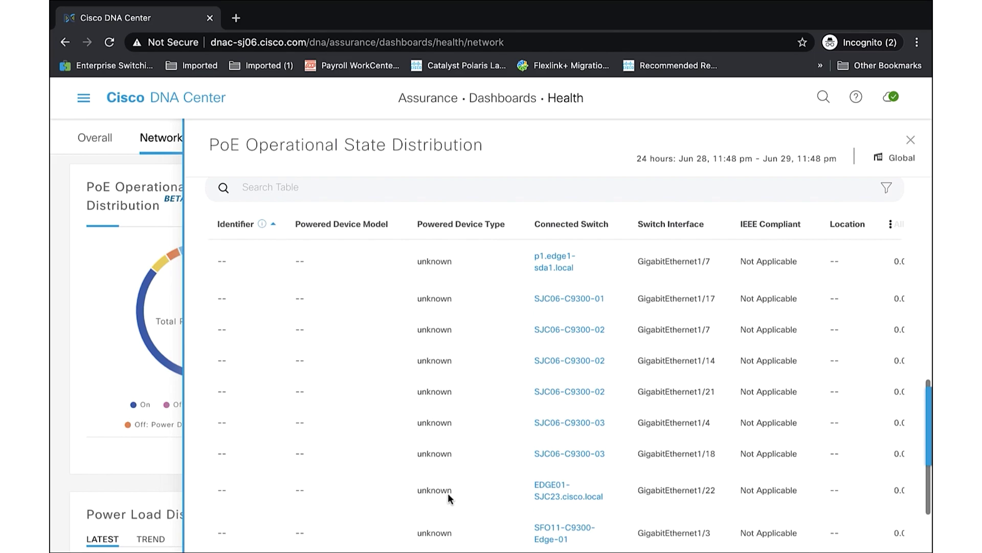
{"action": "scroll", "coordinate": [448, 493], "scroll_direction": "down", "scroll_amount": 1}
{"action": "key", "text": "Escape"}
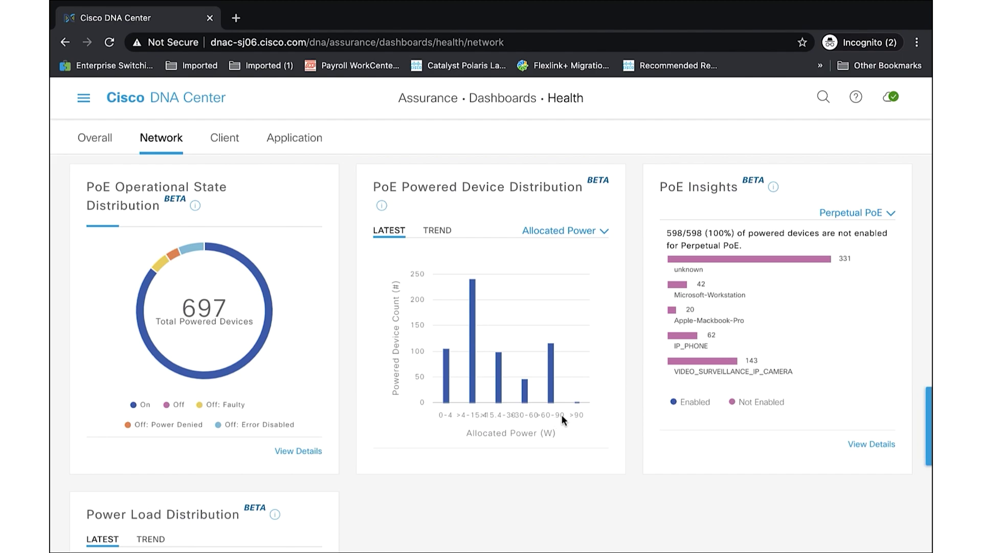
Chart powered devices by Powered Device Class and list the IEEE8 class devices in the detail view
{"action": "left_click", "coordinate": [605, 231]}
{"action": "left_click", "coordinate": [564, 292]}
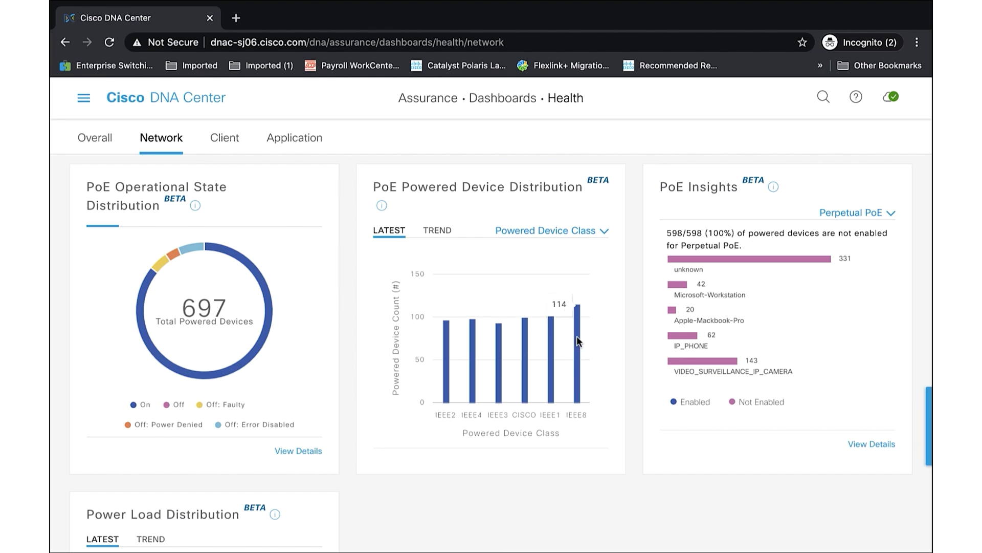
{"action": "mouse_move", "coordinate": [491, 346]}
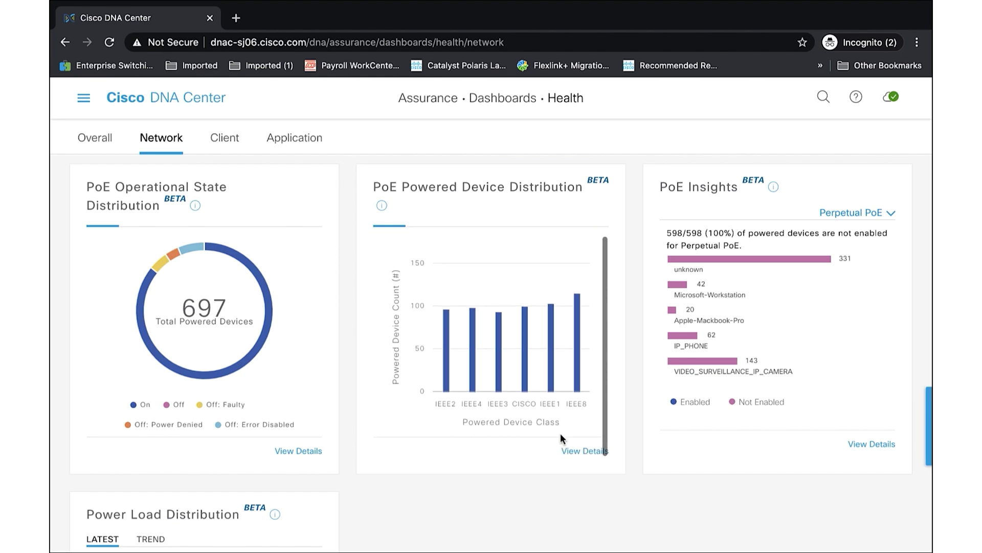
{"action": "left_click", "coordinate": [582, 452]}
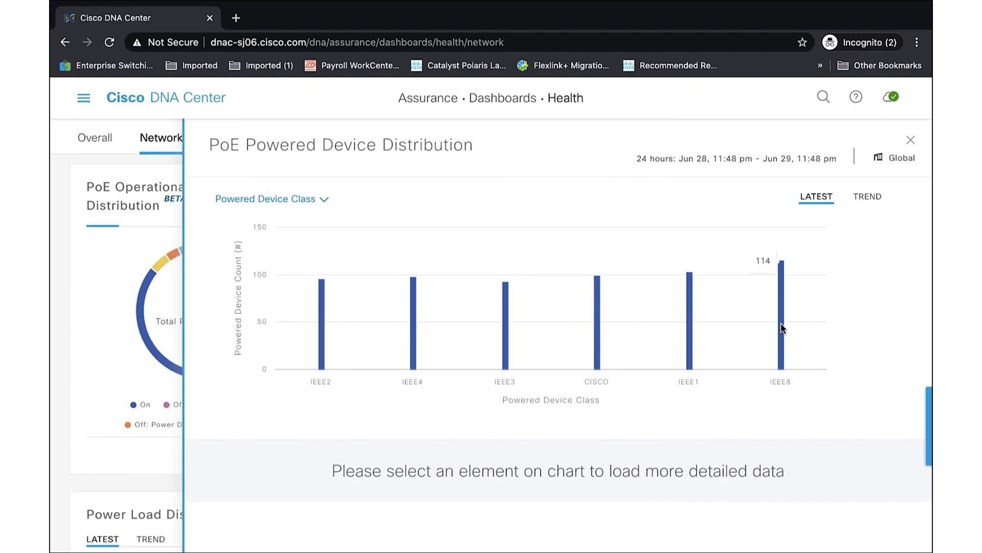
{"action": "left_click", "coordinate": [781, 322]}
{"action": "scroll", "coordinate": [543, 448], "scroll_direction": "down", "scroll_amount": 5}
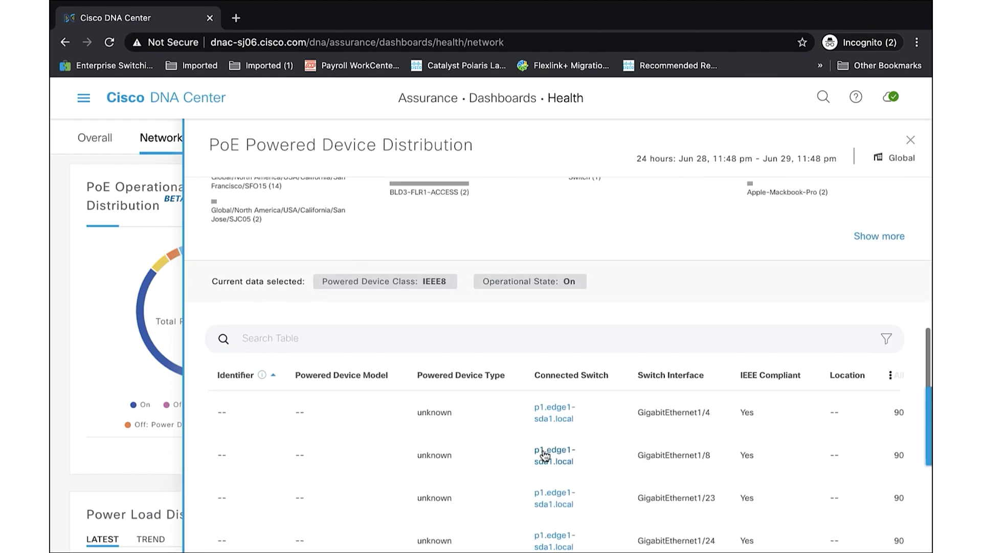
{"action": "scroll", "coordinate": [543, 453], "scroll_direction": "down", "scroll_amount": 3}
{"action": "scroll", "coordinate": [543, 453], "scroll_direction": "down", "scroll_amount": 2}
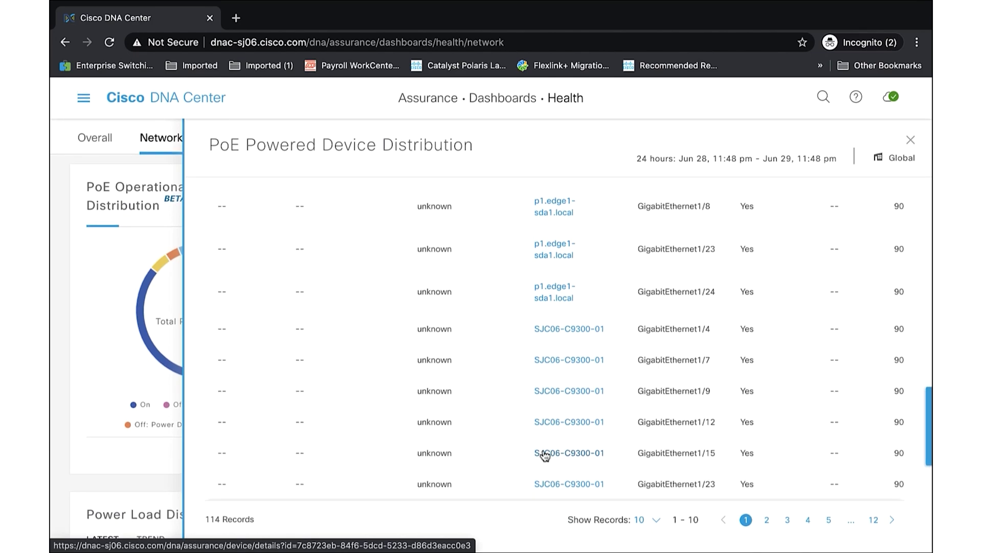
{"action": "scroll", "coordinate": [543, 452], "scroll_direction": "up", "scroll_amount": 4}
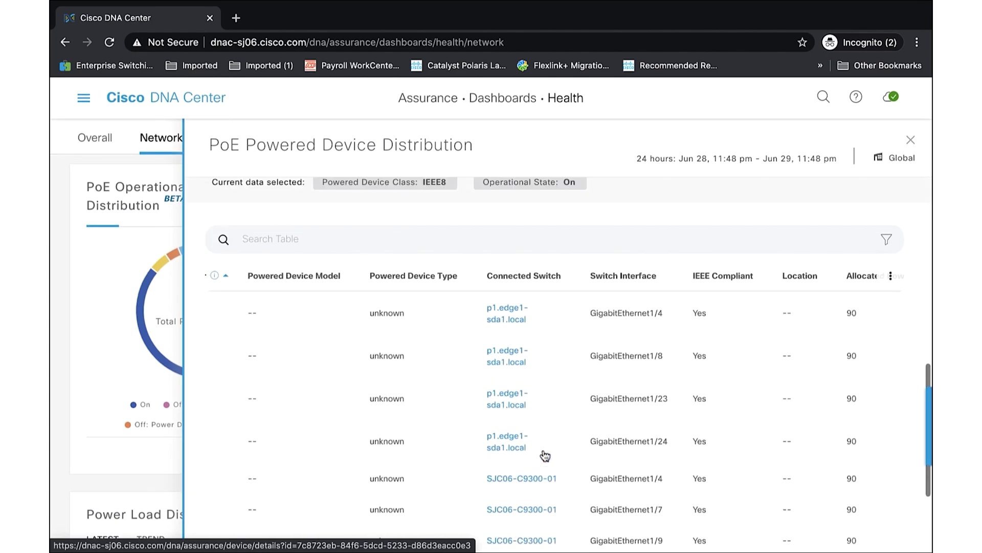
{"action": "scroll", "coordinate": [882, 400], "scroll_direction": "right", "scroll_amount": 2}
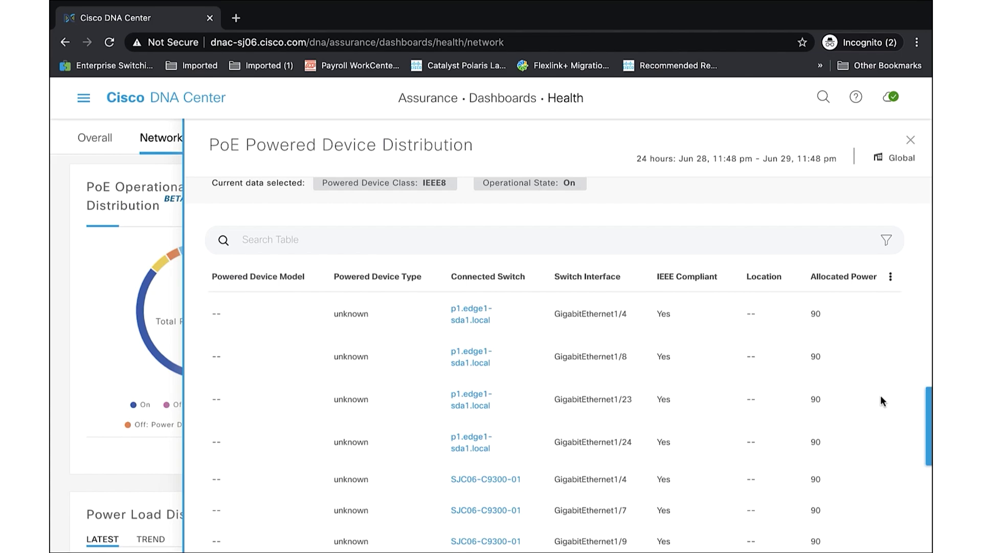
{"action": "scroll", "coordinate": [881, 396], "scroll_direction": "down", "scroll_amount": 1}
{"action": "left_click", "coordinate": [911, 140]}
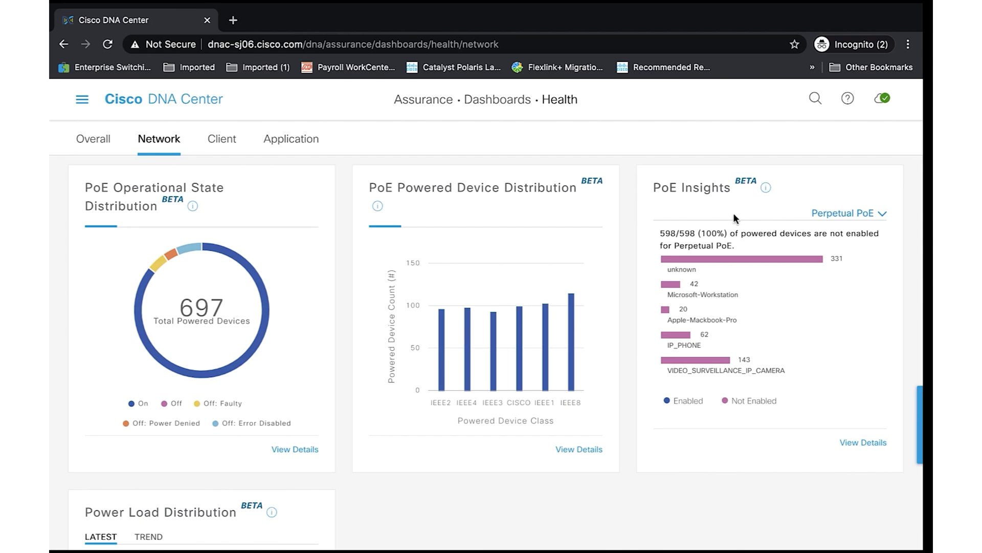
{"action": "left_click", "coordinate": [882, 216]}
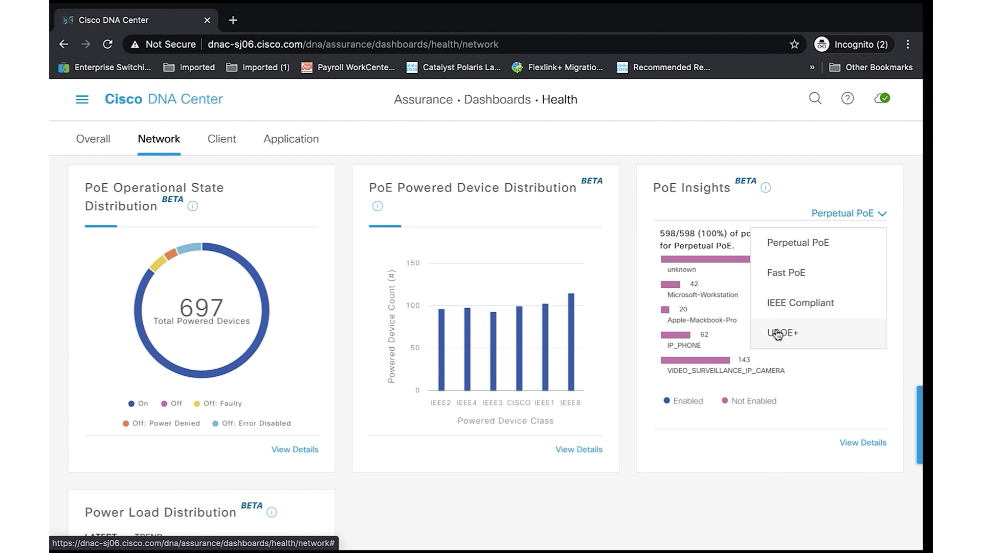
{"action": "left_click", "coordinate": [860, 442]}
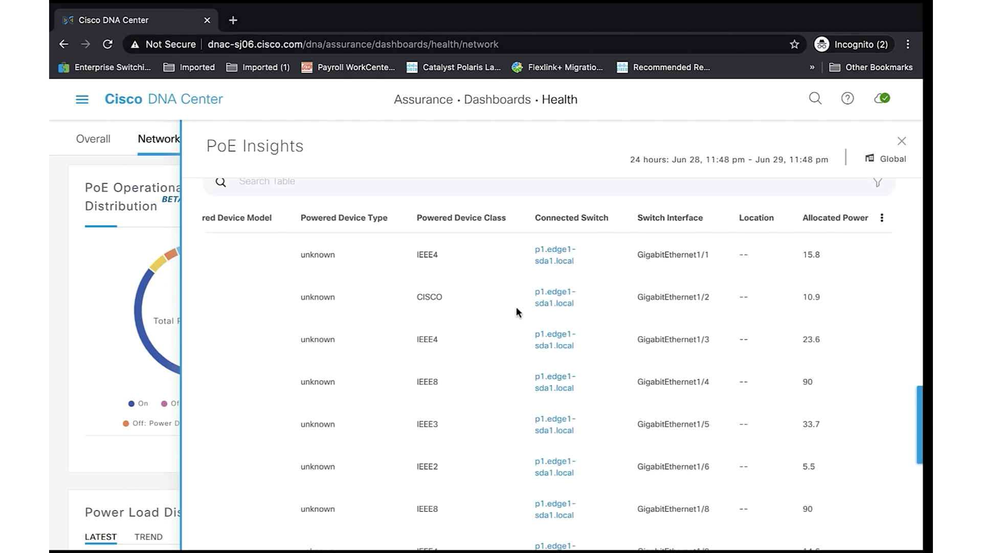
{"action": "scroll", "coordinate": [516, 305], "scroll_direction": "up", "scroll_amount": 1}
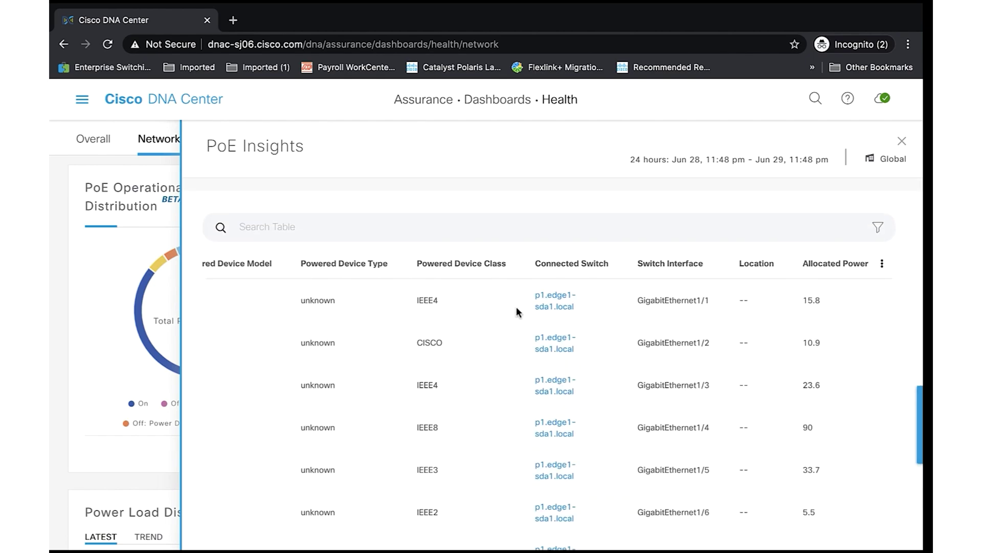
{"action": "left_click", "coordinate": [902, 142]}
{"action": "scroll", "coordinate": [430, 334], "scroll_direction": "down", "scroll_amount": 4}
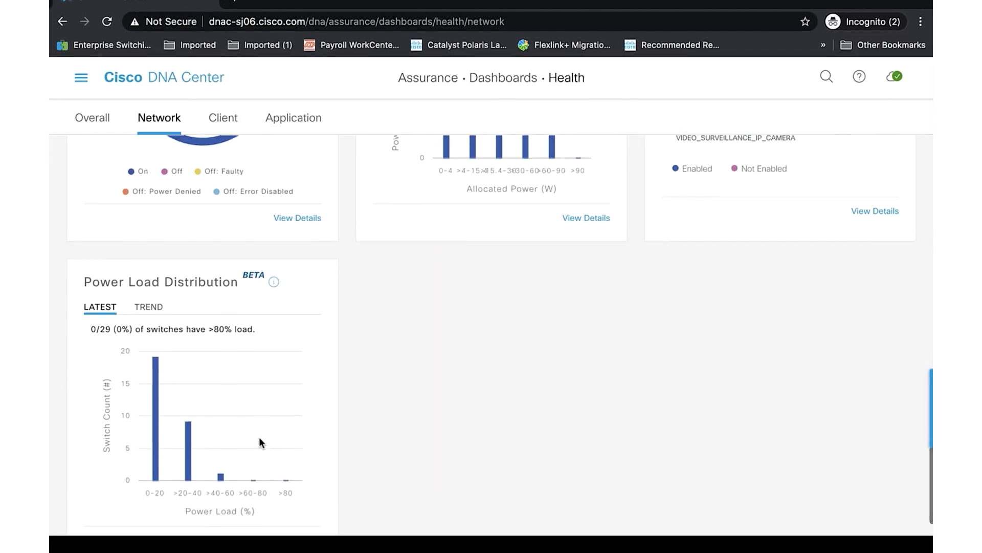
{"action": "scroll", "coordinate": [261, 450], "scroll_direction": "down", "scroll_amount": 1}
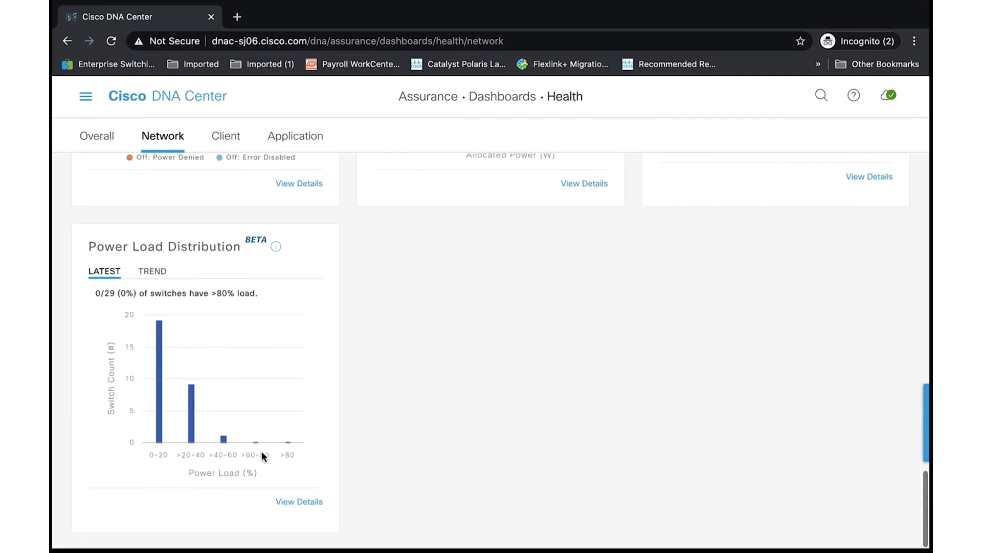
List the switches in the 0-20% power load range from the Power Load Distribution details
{"action": "left_click", "coordinate": [309, 504]}
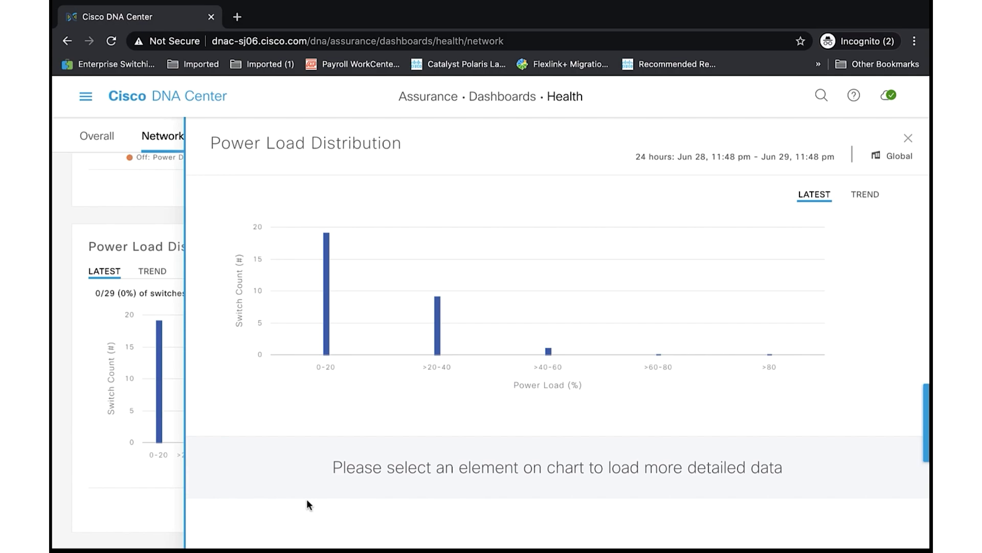
{"action": "left_click", "coordinate": [326, 344]}
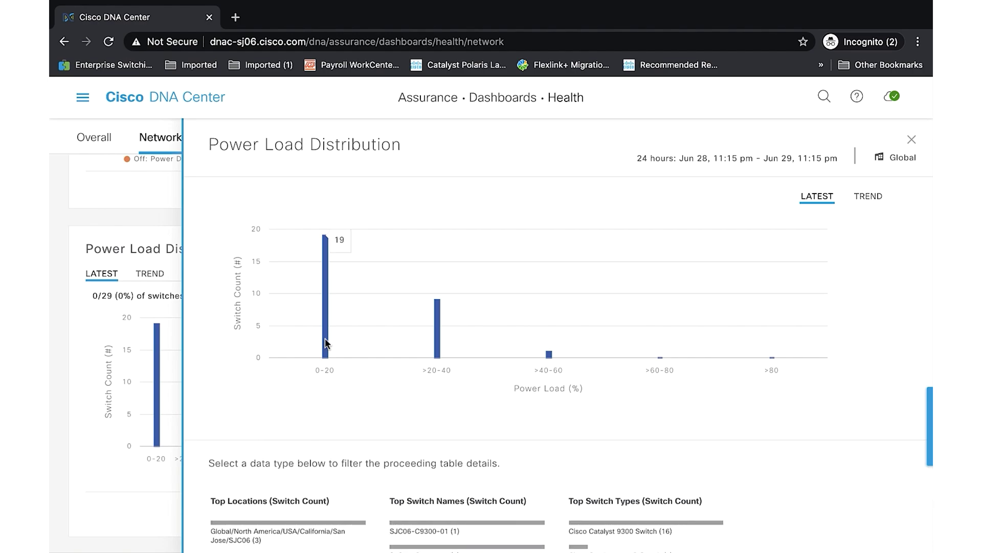
{"action": "scroll", "coordinate": [353, 413], "scroll_direction": "down", "scroll_amount": 1}
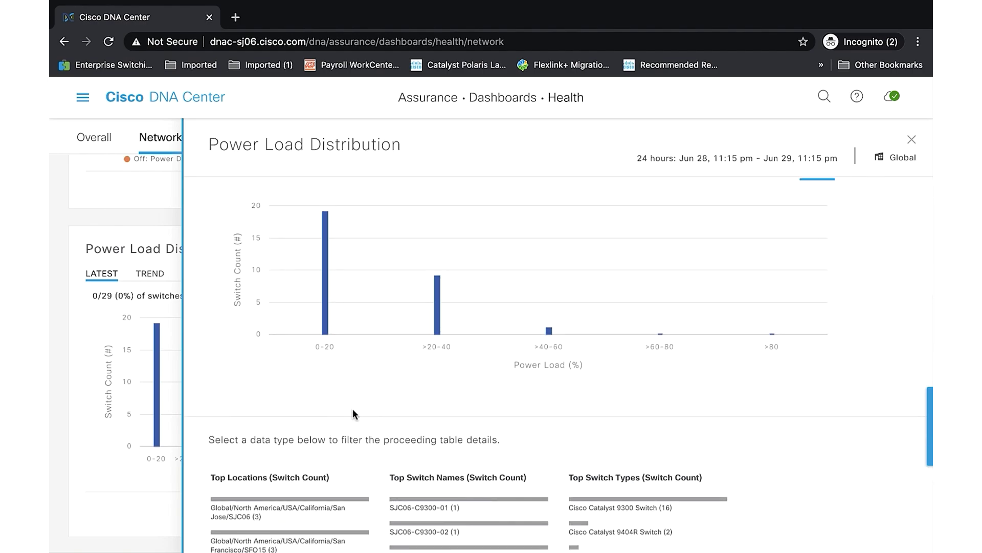
{"action": "scroll", "coordinate": [353, 413], "scroll_direction": "down", "scroll_amount": 4}
{"action": "scroll", "coordinate": [355, 414], "scroll_direction": "down", "scroll_amount": 4}
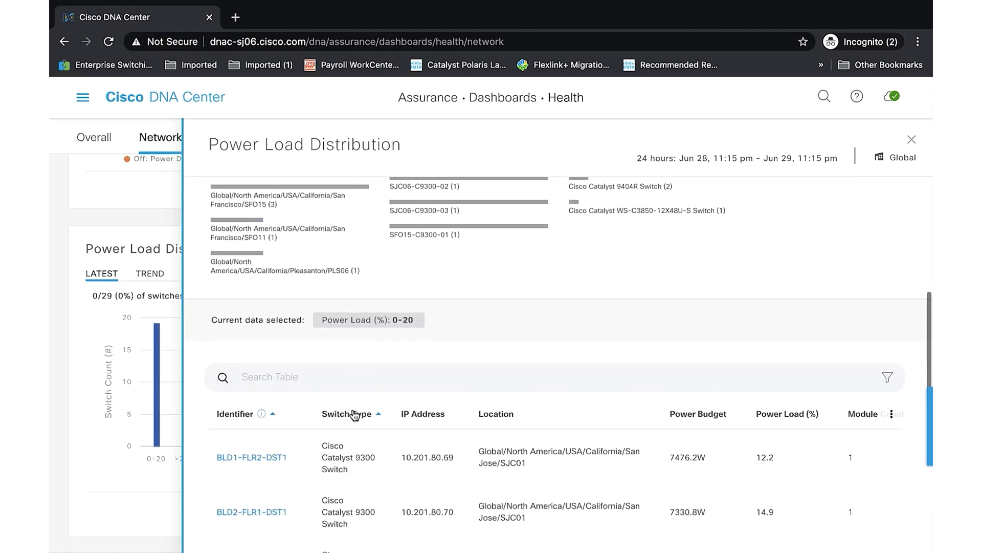
{"action": "scroll", "coordinate": [354, 414], "scroll_direction": "up", "scroll_amount": 1}
{"action": "scroll", "coordinate": [352, 413], "scroll_direction": "down", "scroll_amount": 5}
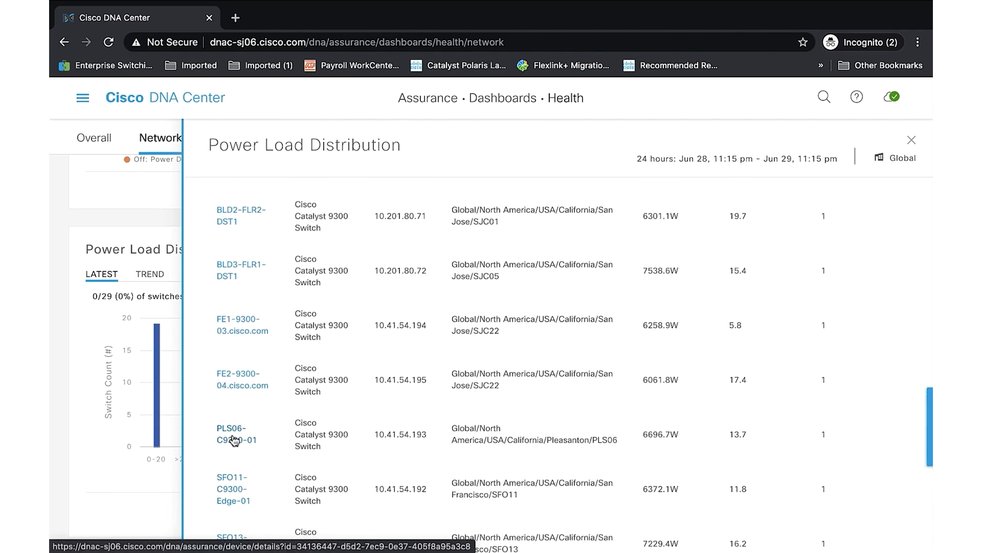
{"action": "scroll", "coordinate": [235, 439], "scroll_direction": "down", "scroll_amount": 3}
{"action": "scroll", "coordinate": [234, 440], "scroll_direction": "down", "scroll_amount": 2}
{"action": "scroll", "coordinate": [234, 440], "scroll_direction": "down", "scroll_amount": 1}
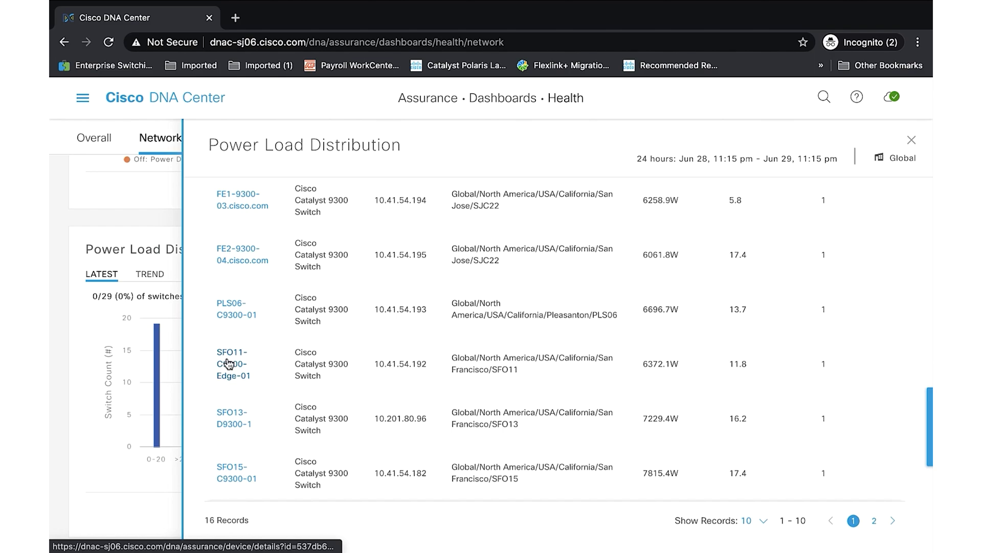
{"action": "scroll", "coordinate": [228, 363], "scroll_direction": "up", "scroll_amount": 1}
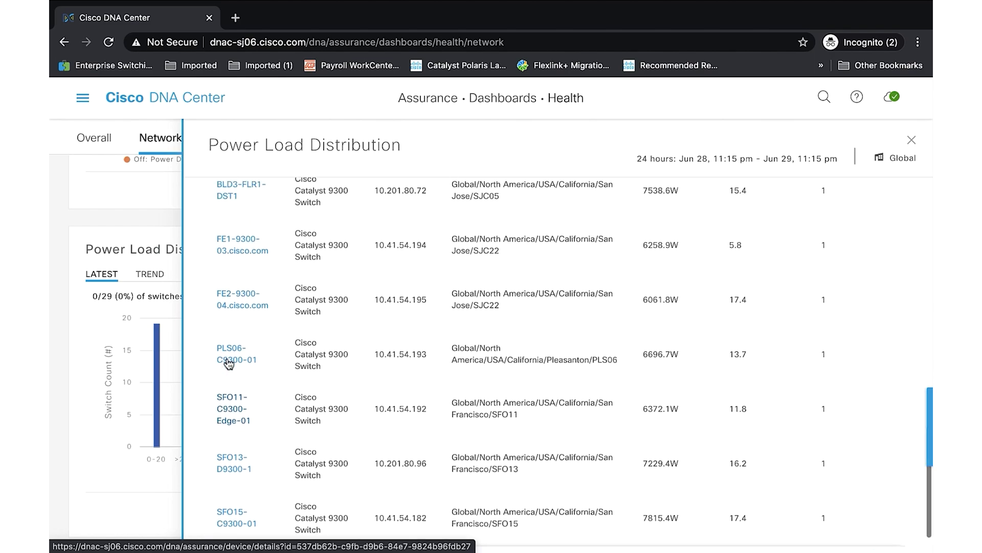
Show FE2-9300-04's PoE summary in Device 360, highlighting the 6061.8 W budget and 5009 W remaining
{"action": "left_click", "coordinate": [232, 308]}
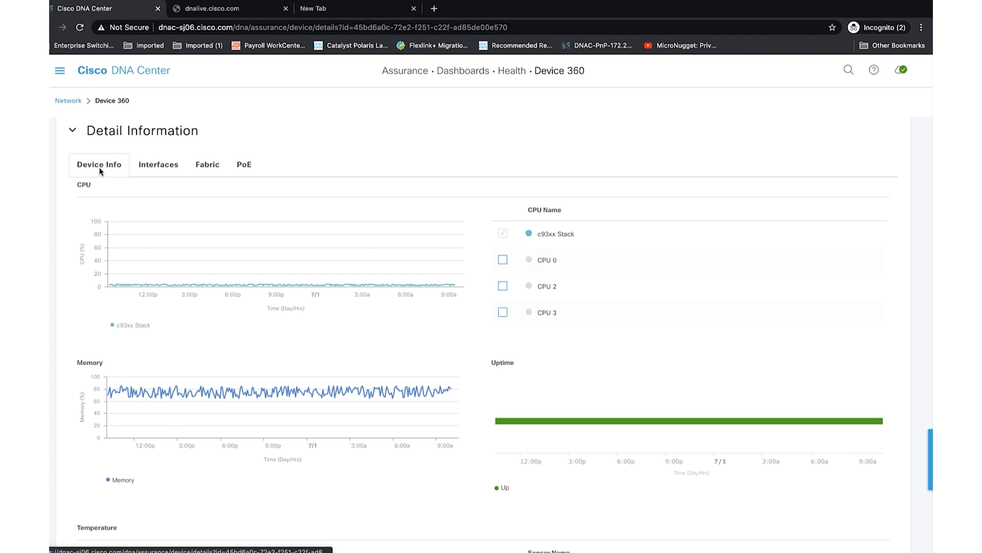
{"action": "scroll", "coordinate": [125, 239], "scroll_direction": "down", "scroll_amount": 1}
{"action": "scroll", "coordinate": [124, 238], "scroll_direction": "down", "scroll_amount": 5}
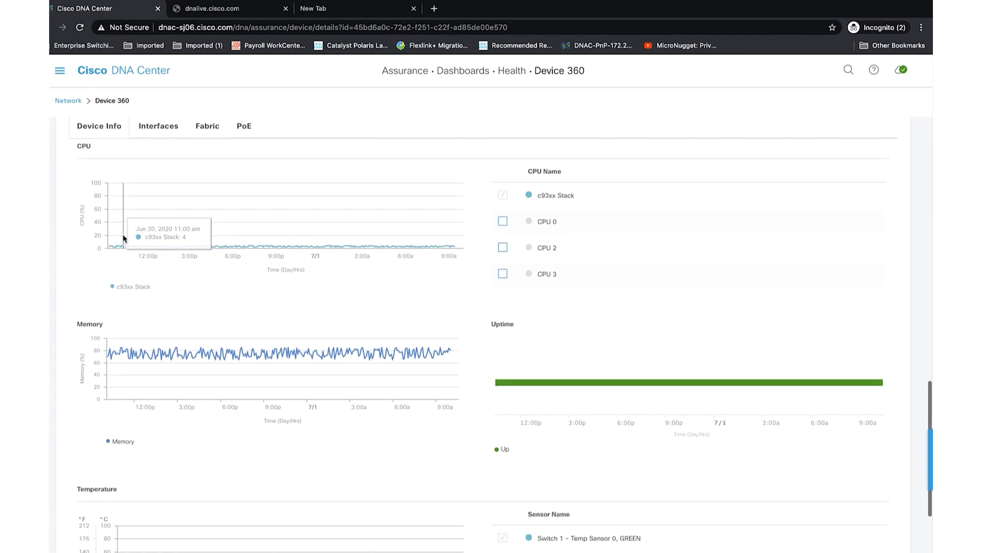
{"action": "scroll", "coordinate": [125, 239], "scroll_direction": "down", "scroll_amount": 1}
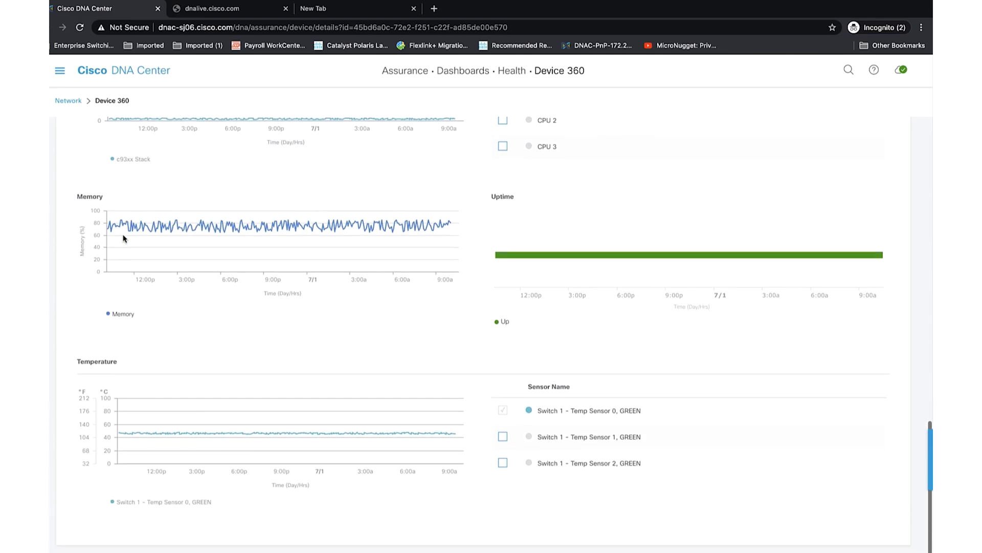
{"action": "scroll", "coordinate": [125, 239], "scroll_direction": "up", "scroll_amount": 5}
{"action": "scroll", "coordinate": [124, 239], "scroll_direction": "up", "scroll_amount": 3}
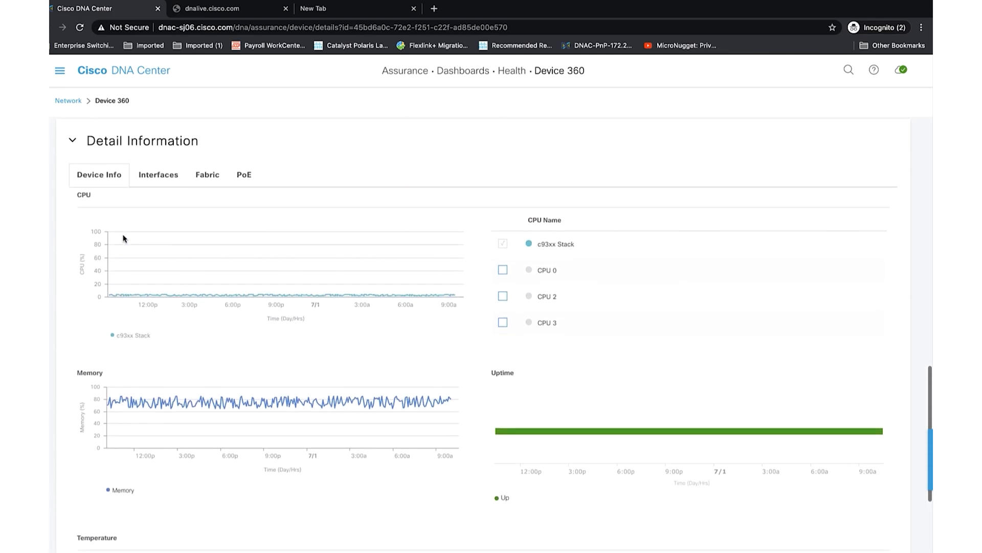
{"action": "left_click", "coordinate": [245, 179]}
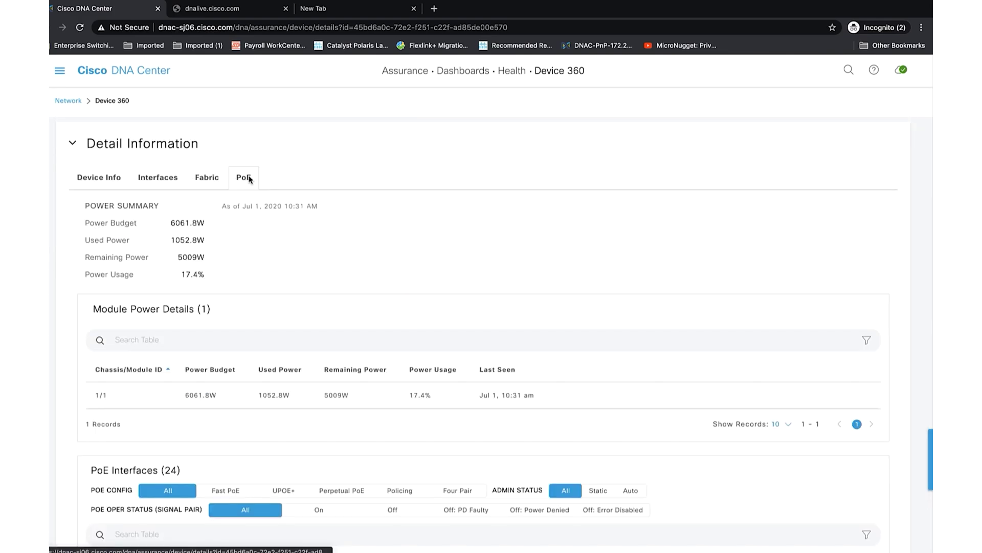
{"action": "double_click", "coordinate": [186, 223]}
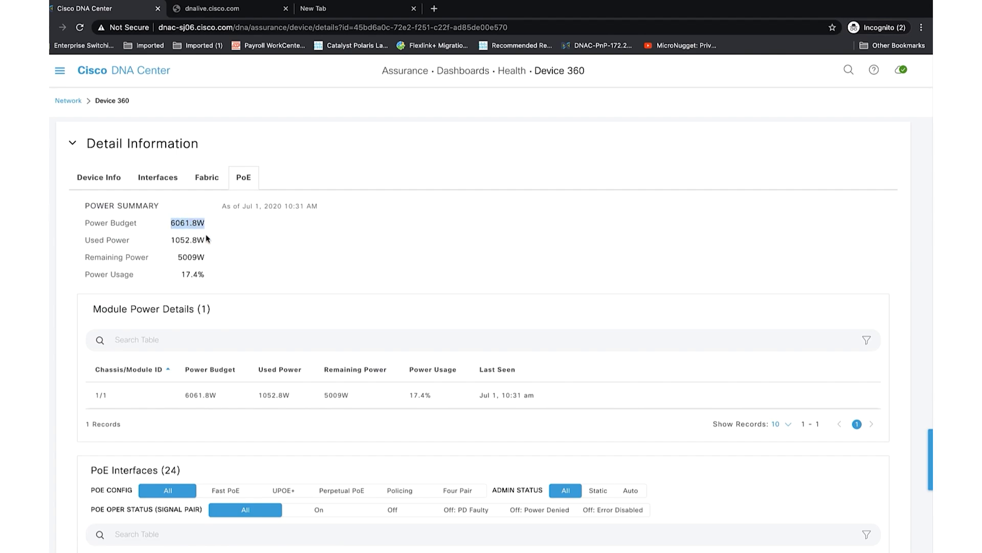
{"action": "mouse_move", "coordinate": [208, 241]}
{"action": "left_mouse_down"}
{"action": "mouse_move", "coordinate": [172, 243]}
{"action": "mouse_move", "coordinate": [179, 262]}
{"action": "left_mouse_up"}
{"action": "scroll", "coordinate": [216, 358], "scroll_direction": "down", "scroll_amount": 5}
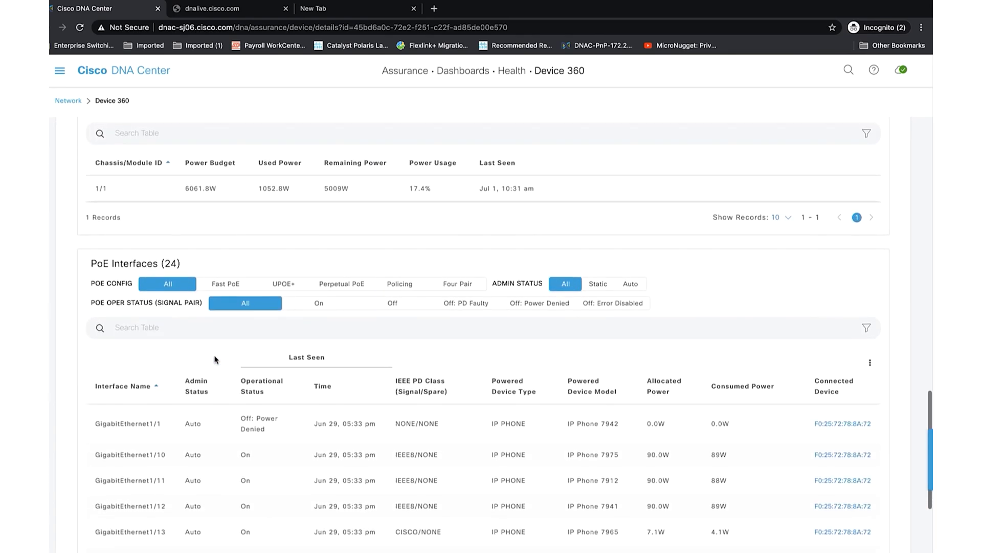
{"action": "scroll", "coordinate": [216, 358], "scroll_direction": "down", "scroll_amount": 5}
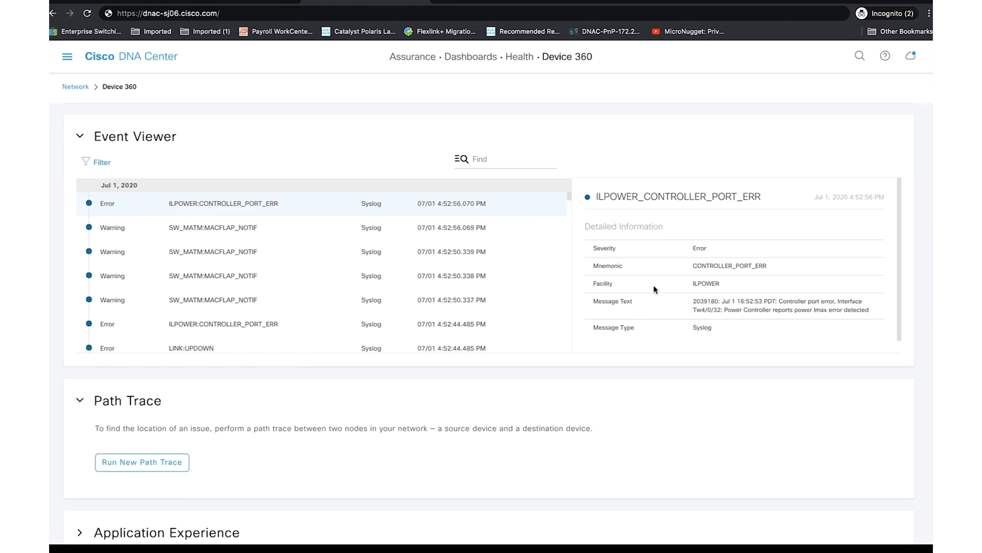
{"action": "scroll", "coordinate": [655, 290], "scroll_direction": "up", "scroll_amount": 3}
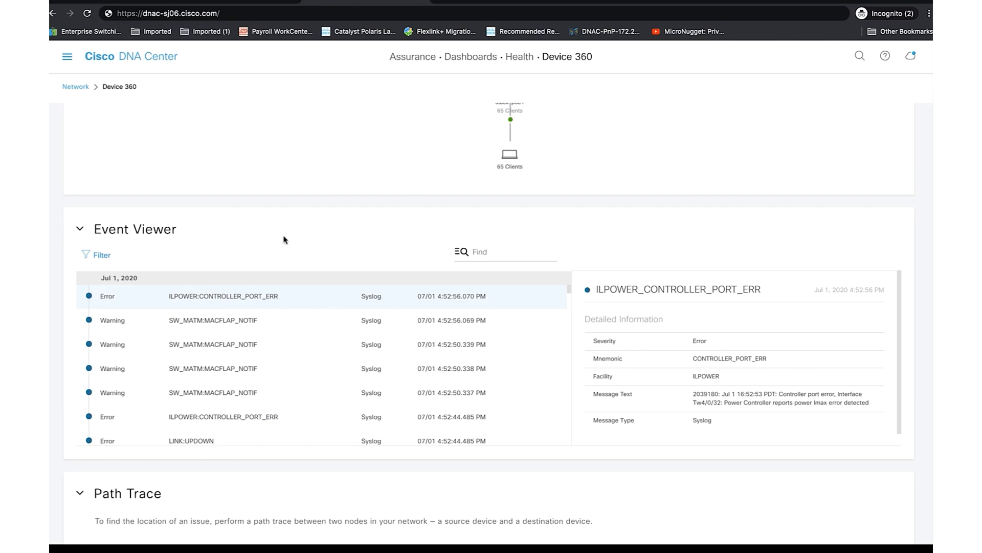
{"action": "scroll", "coordinate": [284, 239], "scroll_direction": "up", "scroll_amount": 4}
{"action": "scroll", "coordinate": [284, 239], "scroll_direction": "up", "scroll_amount": 4}
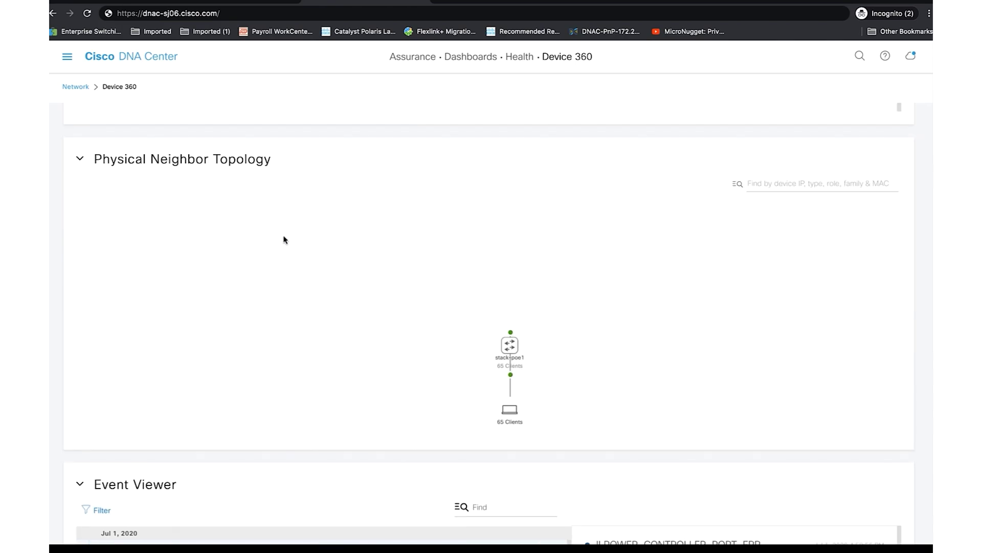
{"action": "scroll", "coordinate": [284, 240], "scroll_direction": "up", "scroll_amount": 4}
{"action": "scroll", "coordinate": [285, 240], "scroll_direction": "up", "scroll_amount": 2}
{"action": "scroll", "coordinate": [285, 239], "scroll_direction": "up", "scroll_amount": 2}
{"action": "scroll", "coordinate": [284, 239], "scroll_direction": "down", "scroll_amount": 1}
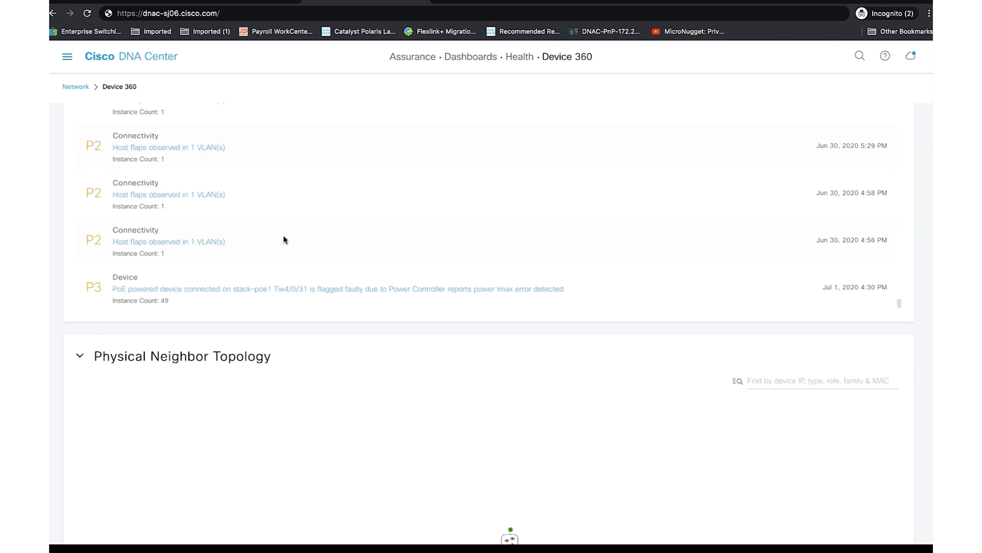
{"action": "scroll", "coordinate": [284, 239], "scroll_direction": "down", "scroll_amount": 1}
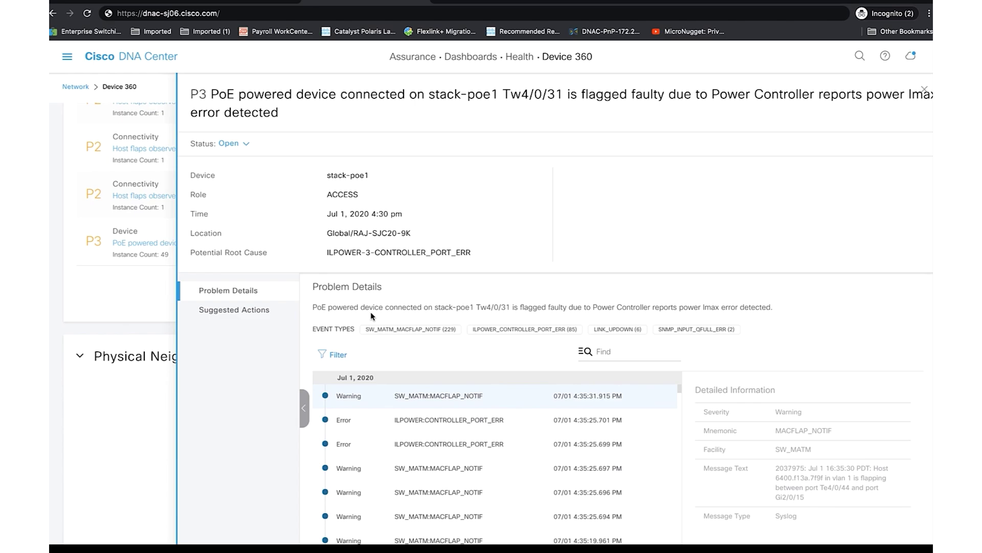
{"action": "scroll", "coordinate": [371, 315], "scroll_direction": "down", "scroll_amount": 1}
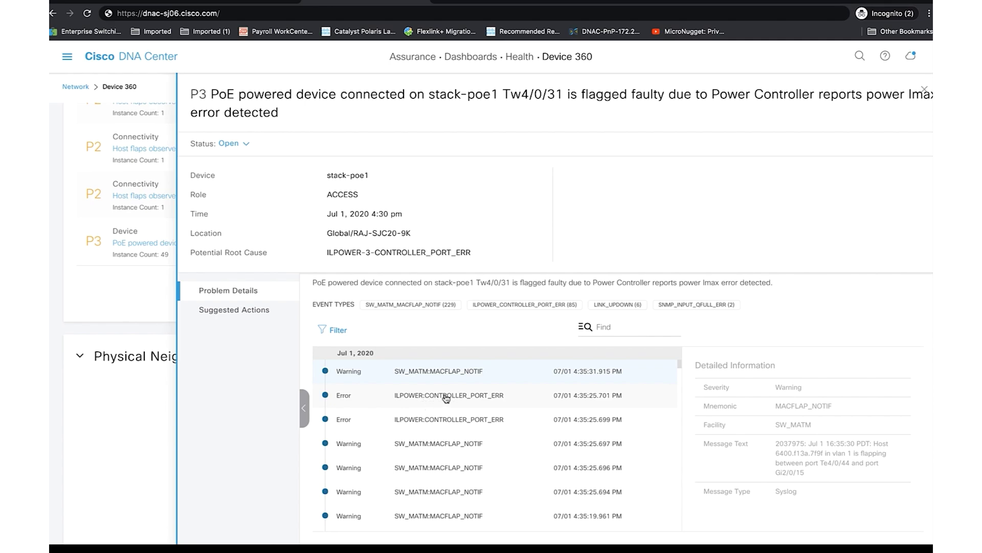
Show the four suggested actions for the Tw4/0/31 power Imax P3 issue
{"action": "left_click", "coordinate": [226, 311]}
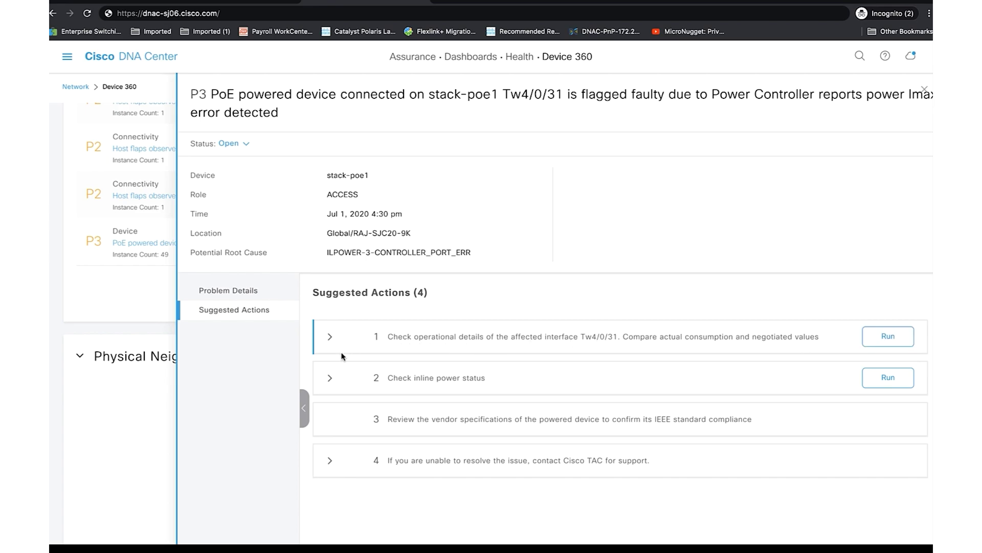
Run suggested checks 1 and 2: inline power detail for Tw4/0/31 and show power inline for all interfaces
{"action": "left_click", "coordinate": [327, 336]}
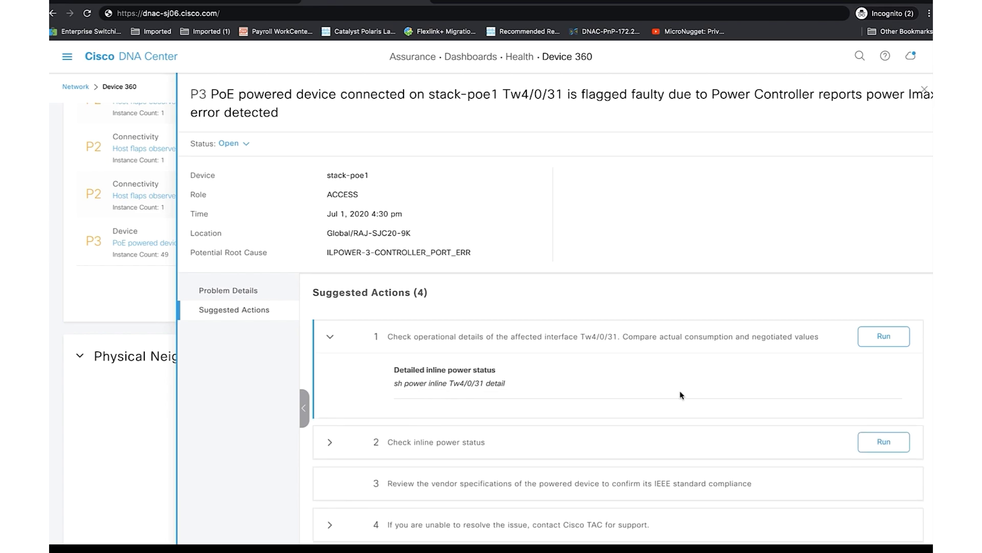
{"action": "left_click", "coordinate": [883, 336]}
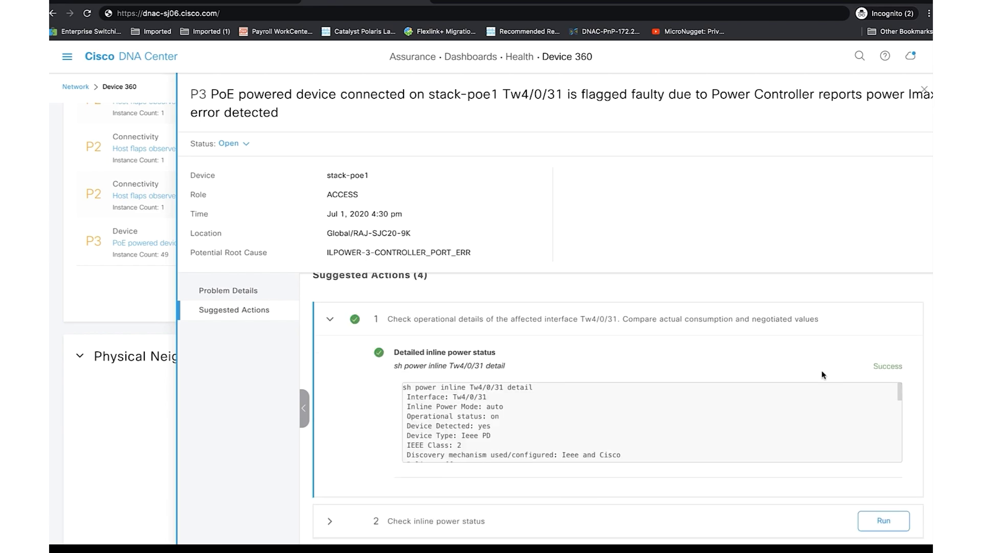
{"action": "scroll", "coordinate": [781, 484], "scroll_direction": "down", "scroll_amount": 3}
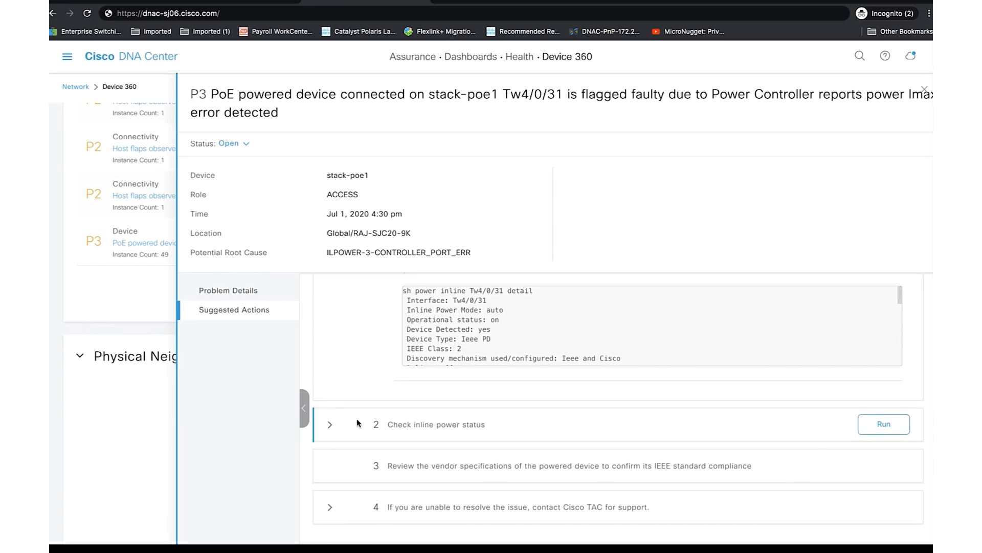
{"action": "left_click", "coordinate": [331, 426]}
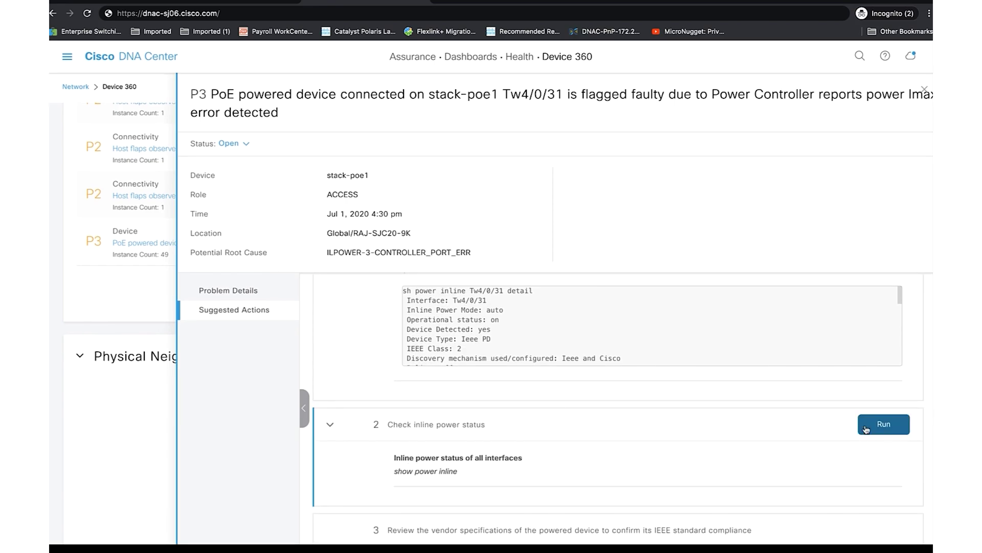
{"action": "left_click", "coordinate": [883, 423]}
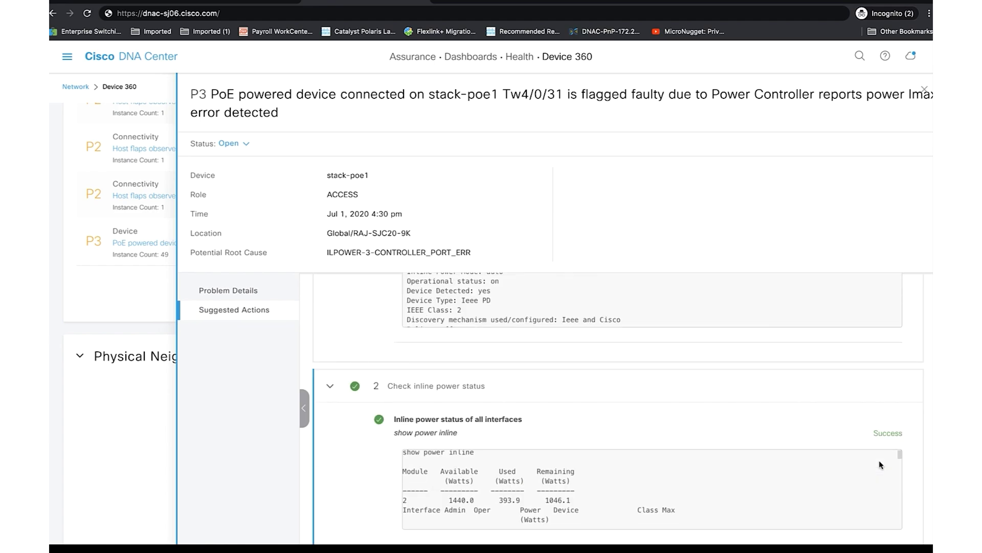
{"action": "scroll", "coordinate": [879, 460], "scroll_direction": "down", "scroll_amount": 3}
{"action": "scroll", "coordinate": [879, 460], "scroll_direction": "down", "scroll_amount": 3}
{"action": "scroll", "coordinate": [879, 459], "scroll_direction": "down", "scroll_amount": 2}
{"action": "scroll", "coordinate": [879, 459], "scroll_direction": "down", "scroll_amount": 3}
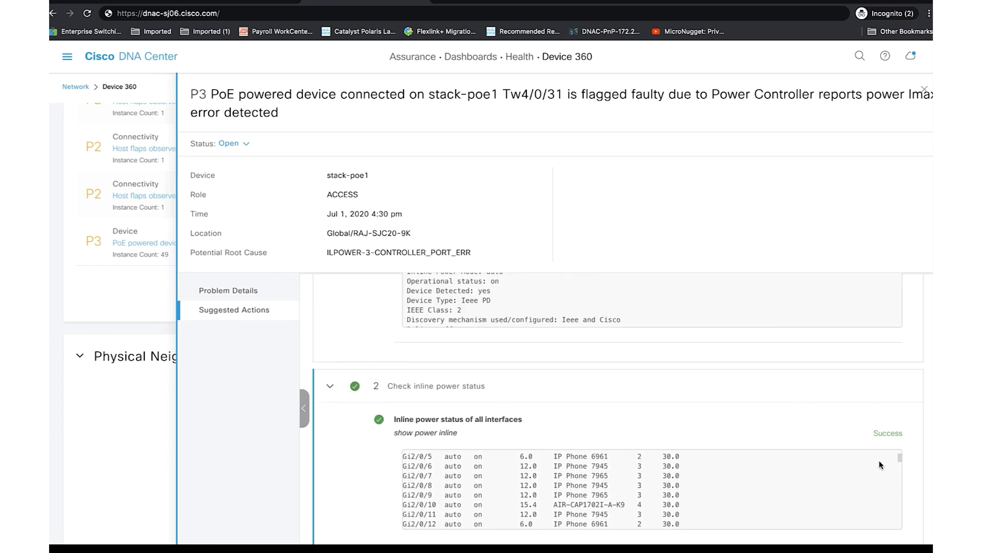
{"action": "scroll", "coordinate": [879, 460], "scroll_direction": "down", "scroll_amount": 3}
{"action": "scroll", "coordinate": [879, 460], "scroll_direction": "down", "scroll_amount": 3}
{"action": "scroll", "coordinate": [840, 412], "scroll_direction": "down", "scroll_amount": 2}
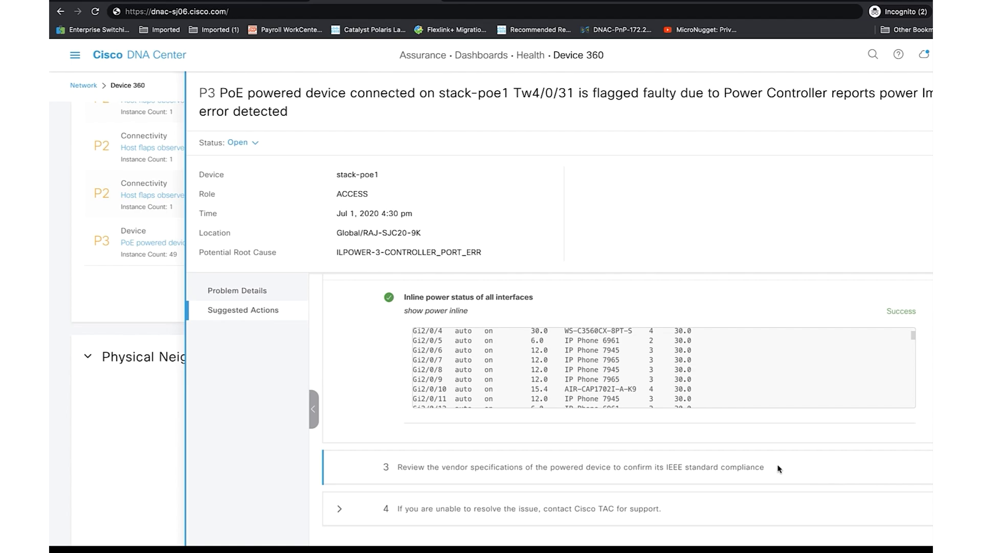
Highlight the vendor specifications step and expand action 4's Cisco TAC support contacts
{"action": "left_click_drag", "start_coordinate": [767, 467], "coordinate": [399, 476]}
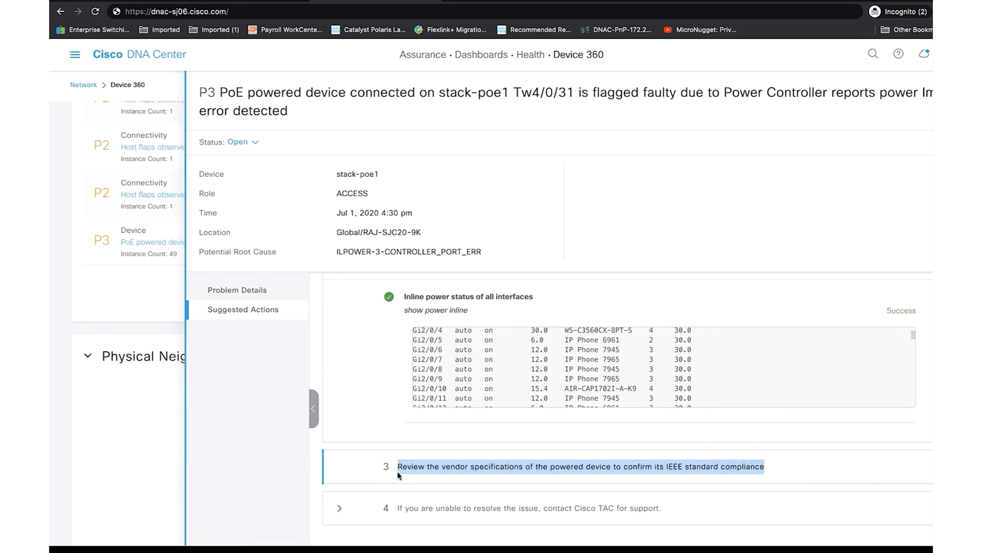
{"action": "left_click", "coordinate": [340, 511]}
{"action": "scroll", "coordinate": [340, 511], "scroll_direction": "down", "scroll_amount": 3}
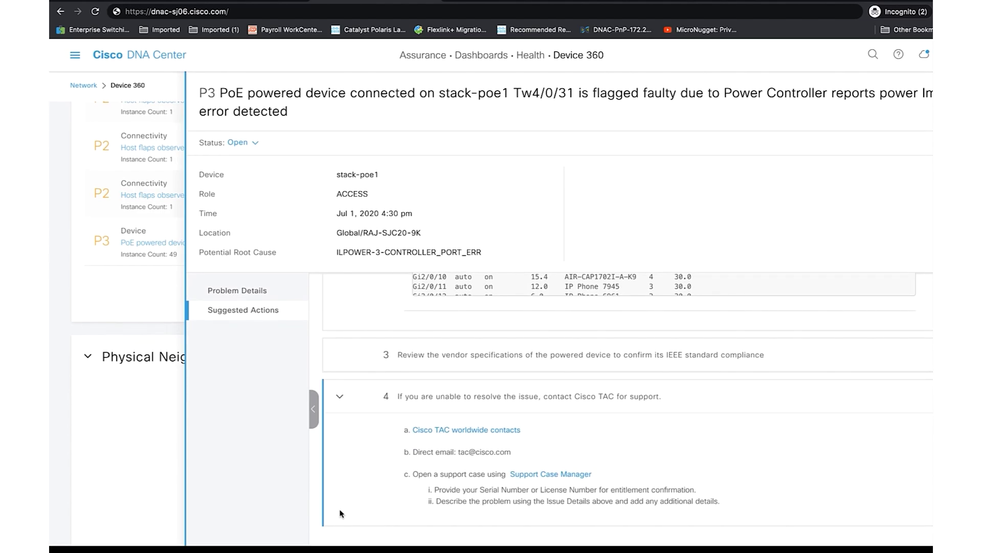